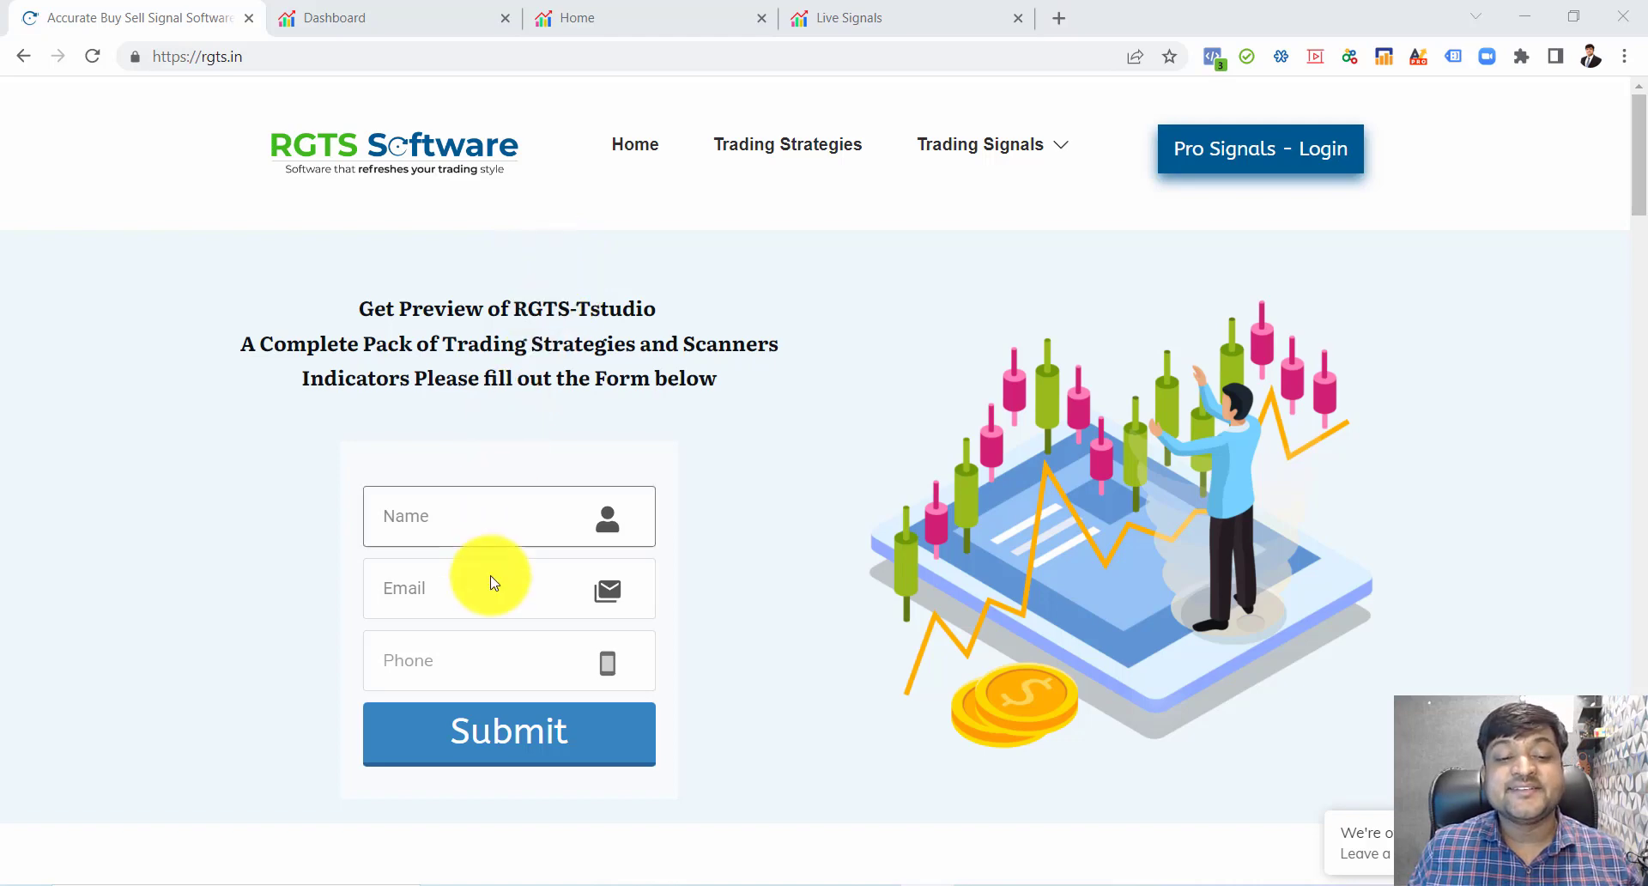
- Show the Live Chart page in the mirrored phone app and return to the browser's Dashboard page
{"action": "left_click", "coordinate": [606, 842]}
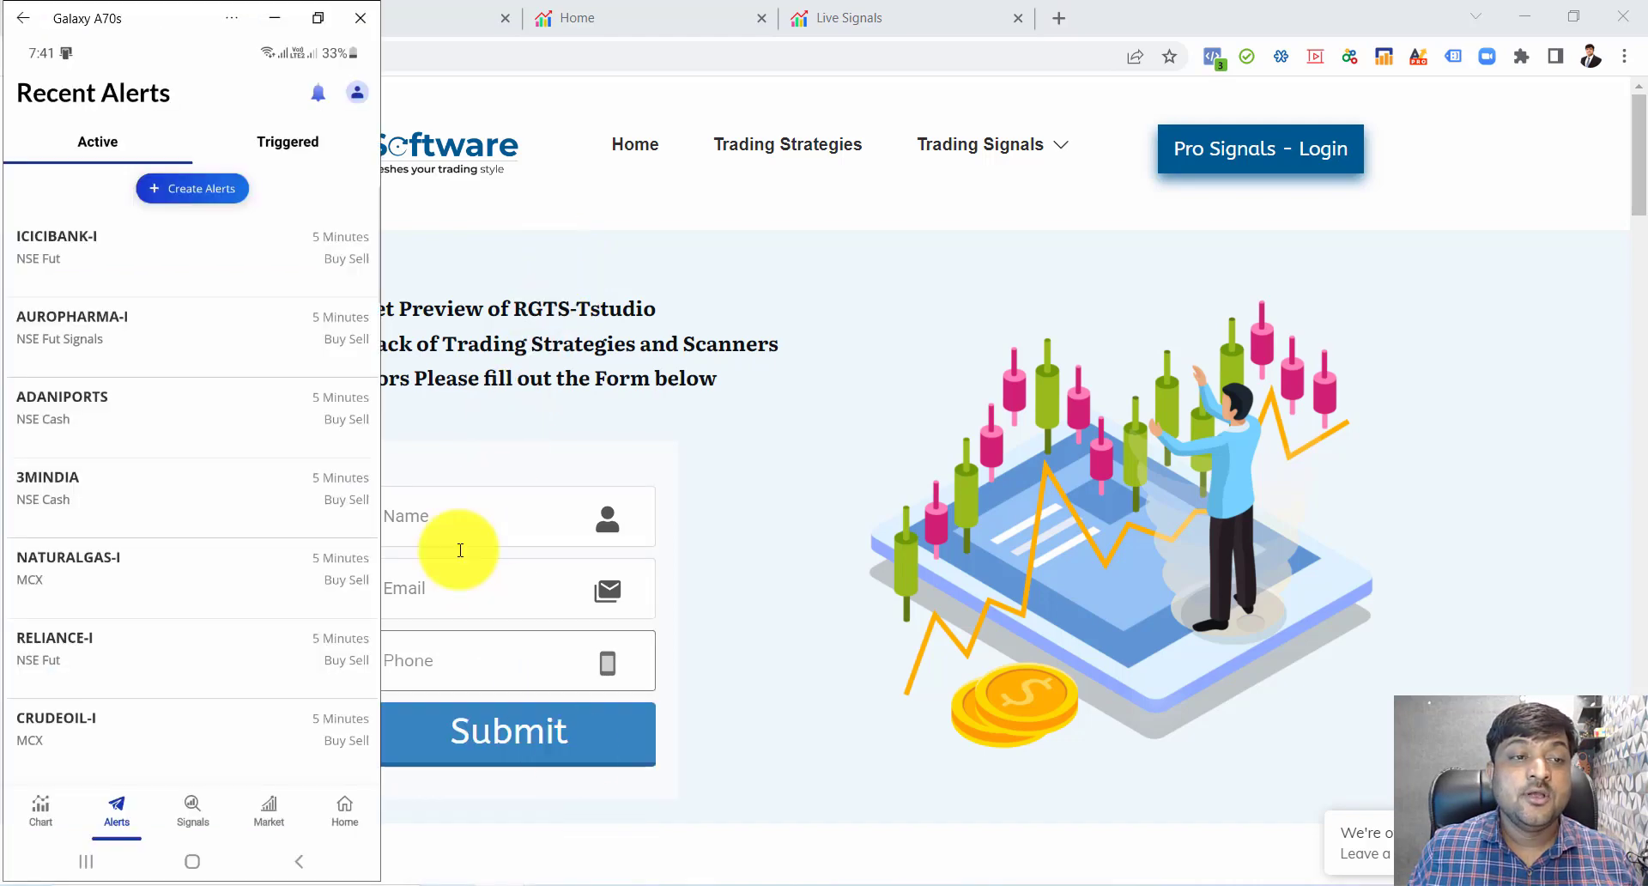
{"action": "left_click", "coordinate": [45, 814]}
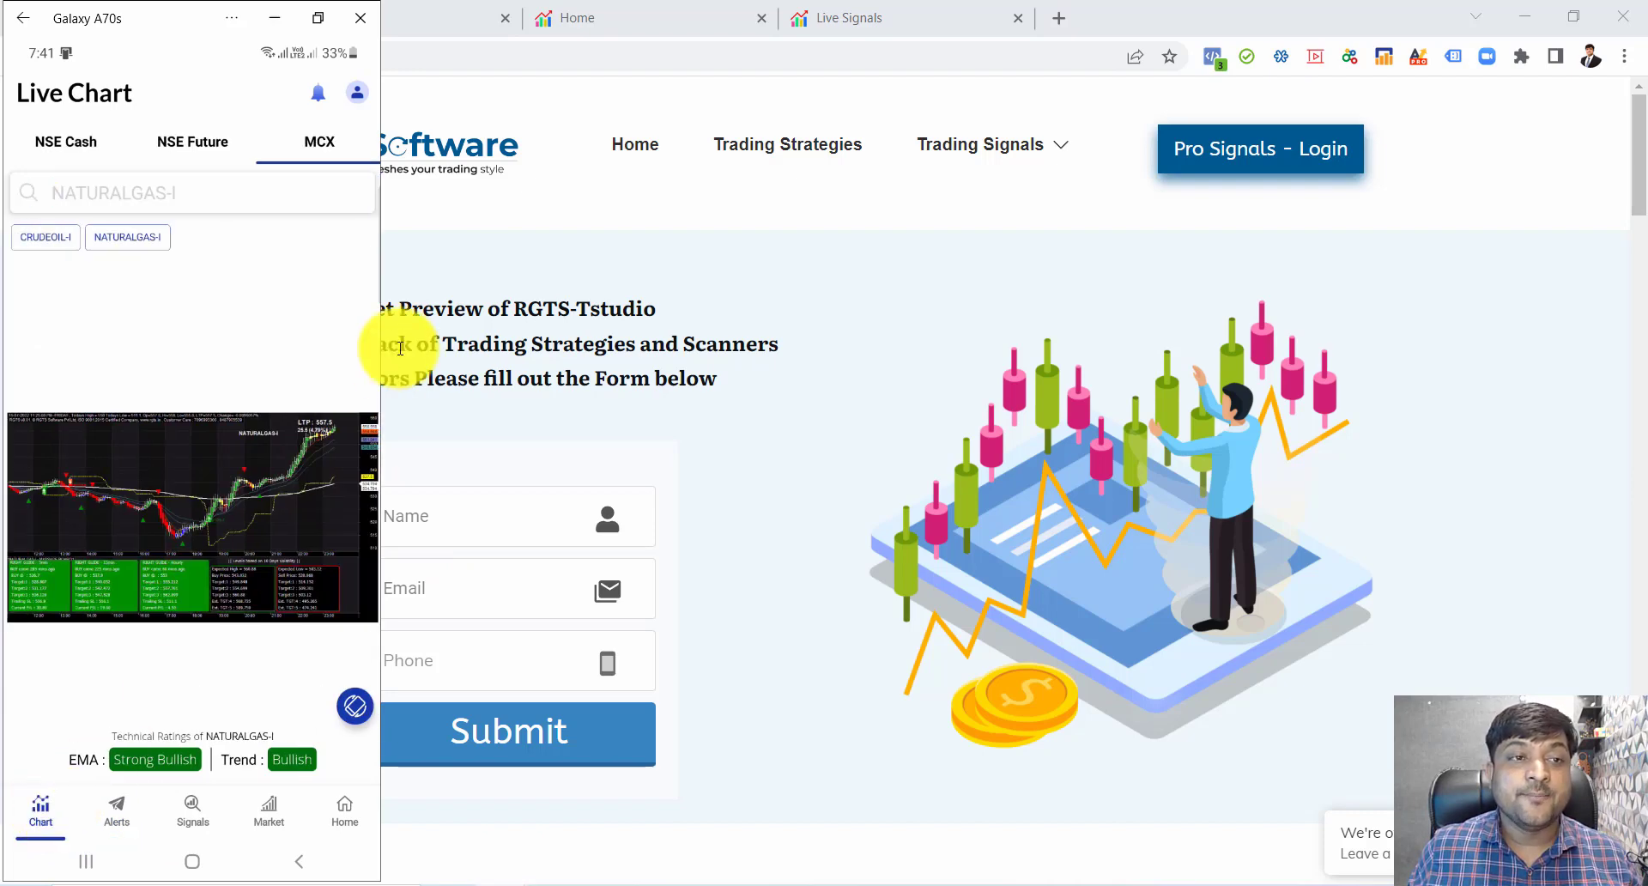
{"action": "left_click", "coordinate": [275, 17]}
{"action": "left_click", "coordinate": [360, 18]}
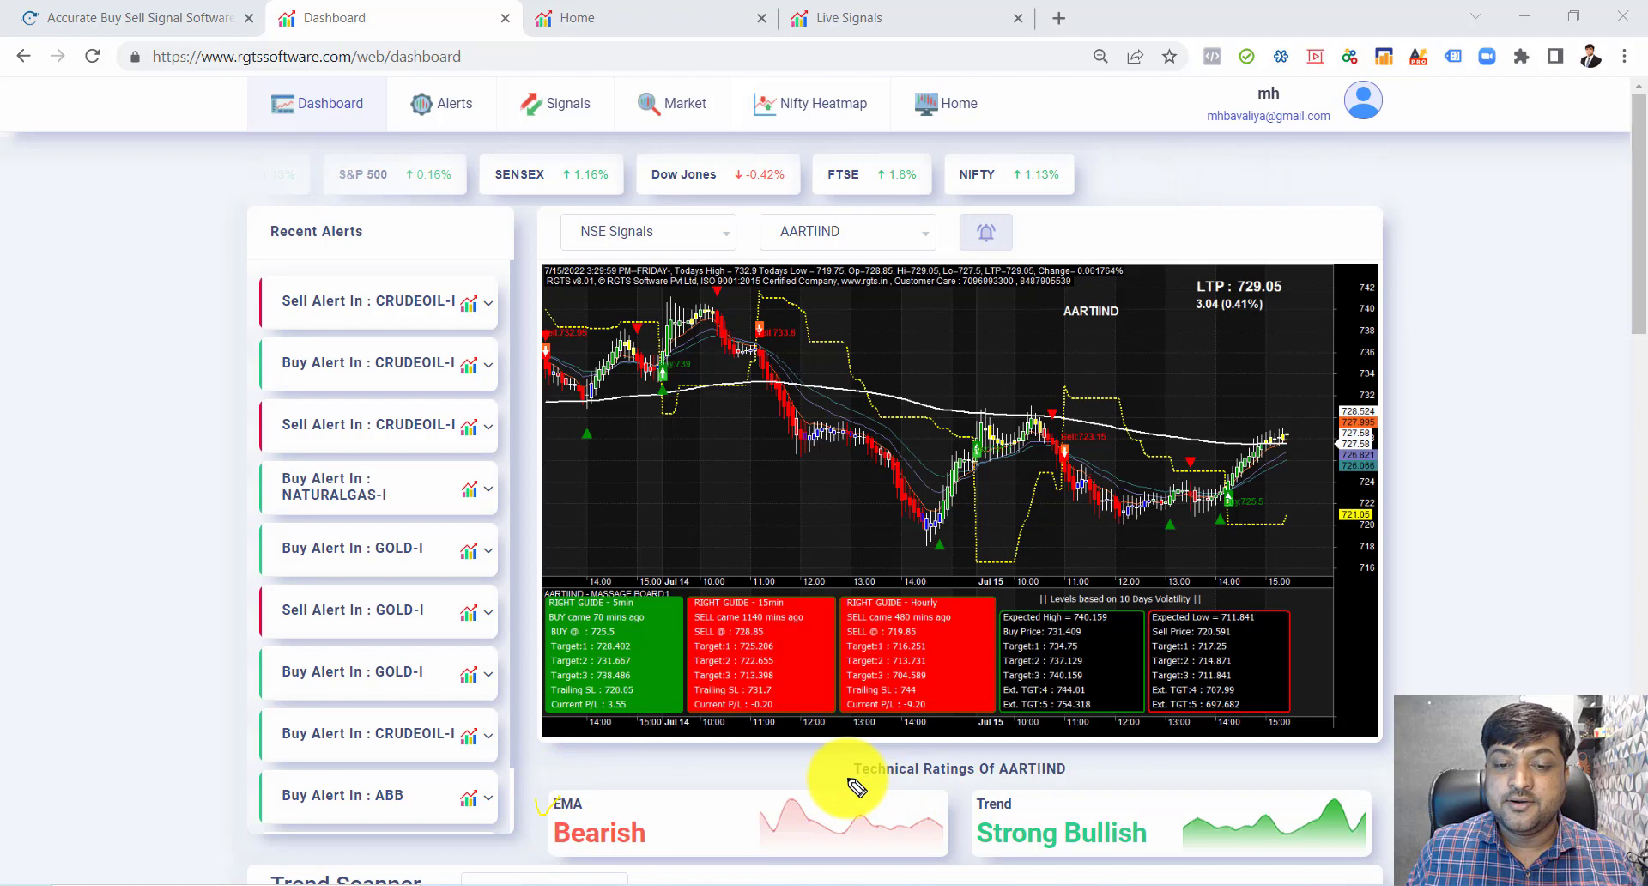
- Underline the Technical Ratings heading and circle the Market entry on the dashboard, clearing each annotation
{"action": "mouse_move", "coordinate": [847, 777]}
{"action": "left_mouse_down"}
{"action": "mouse_move", "coordinate": [985, 783]}
{"action": "mouse_move", "coordinate": [986, 798]}
{"action": "left_mouse_up"}
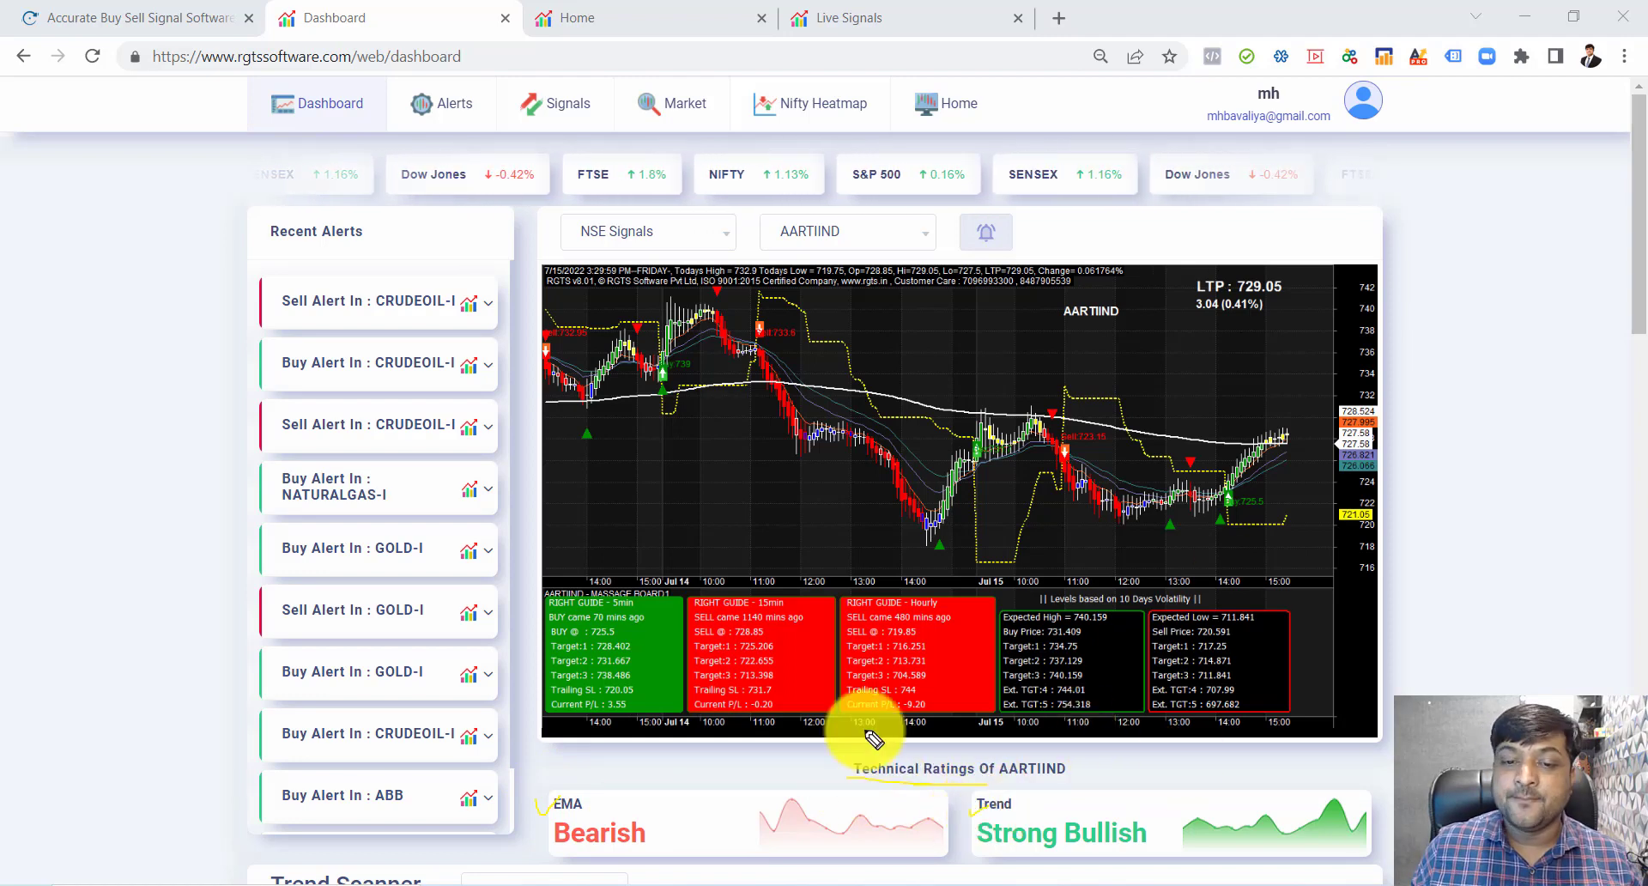
{"action": "key", "text": "e"}
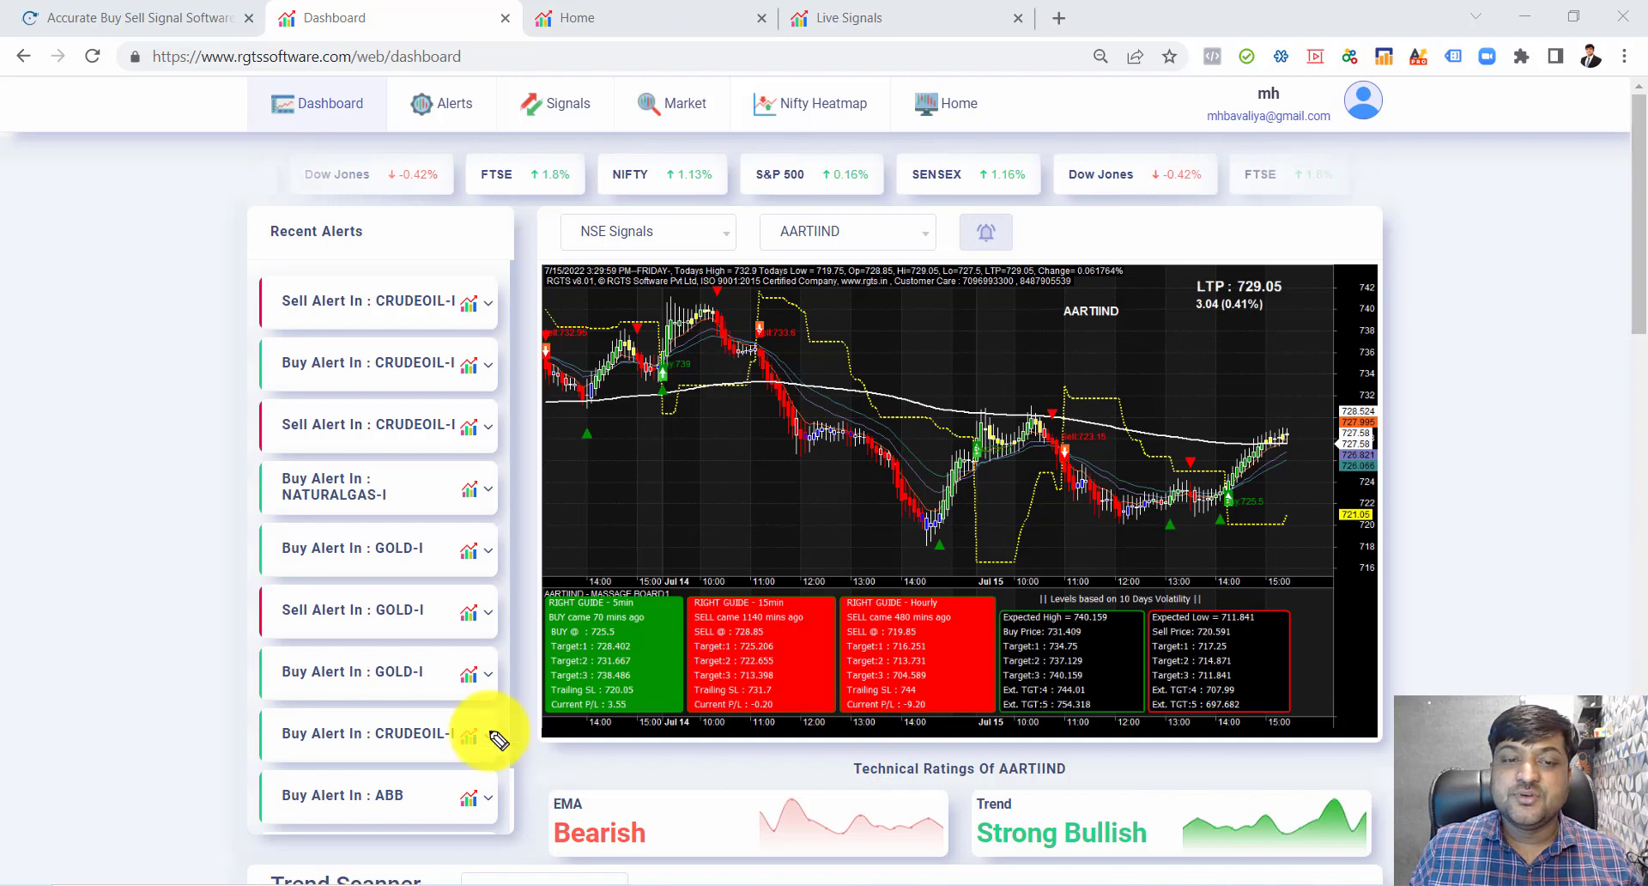
{"action": "left_click_drag", "start_coordinate": [665, 86], "coordinate": [690, 90]}
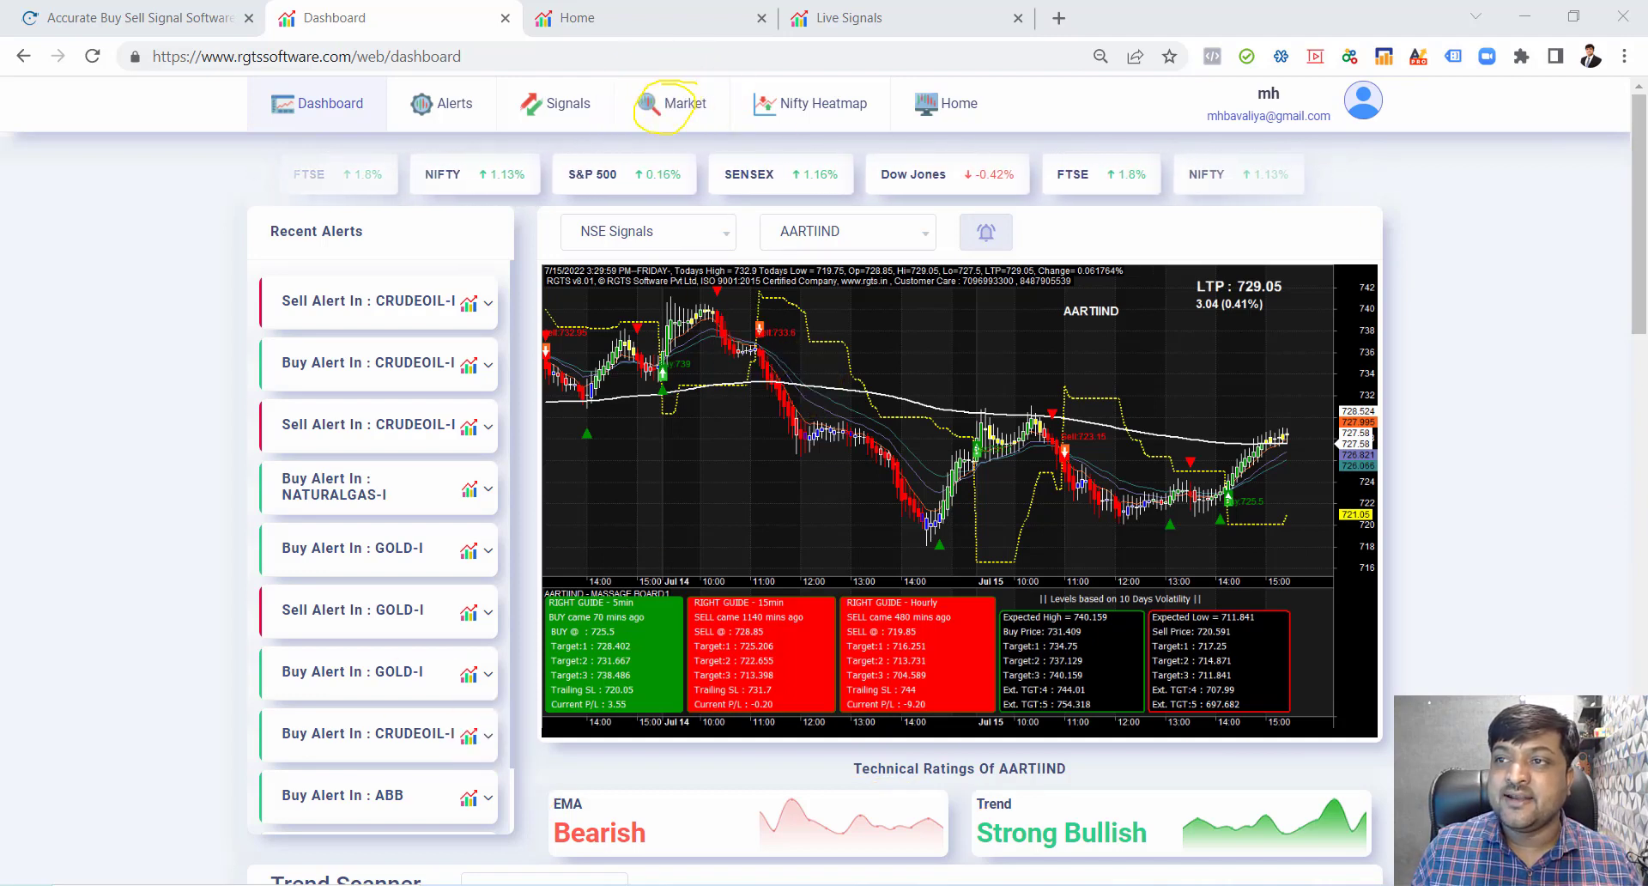
{"action": "key", "text": "e"}
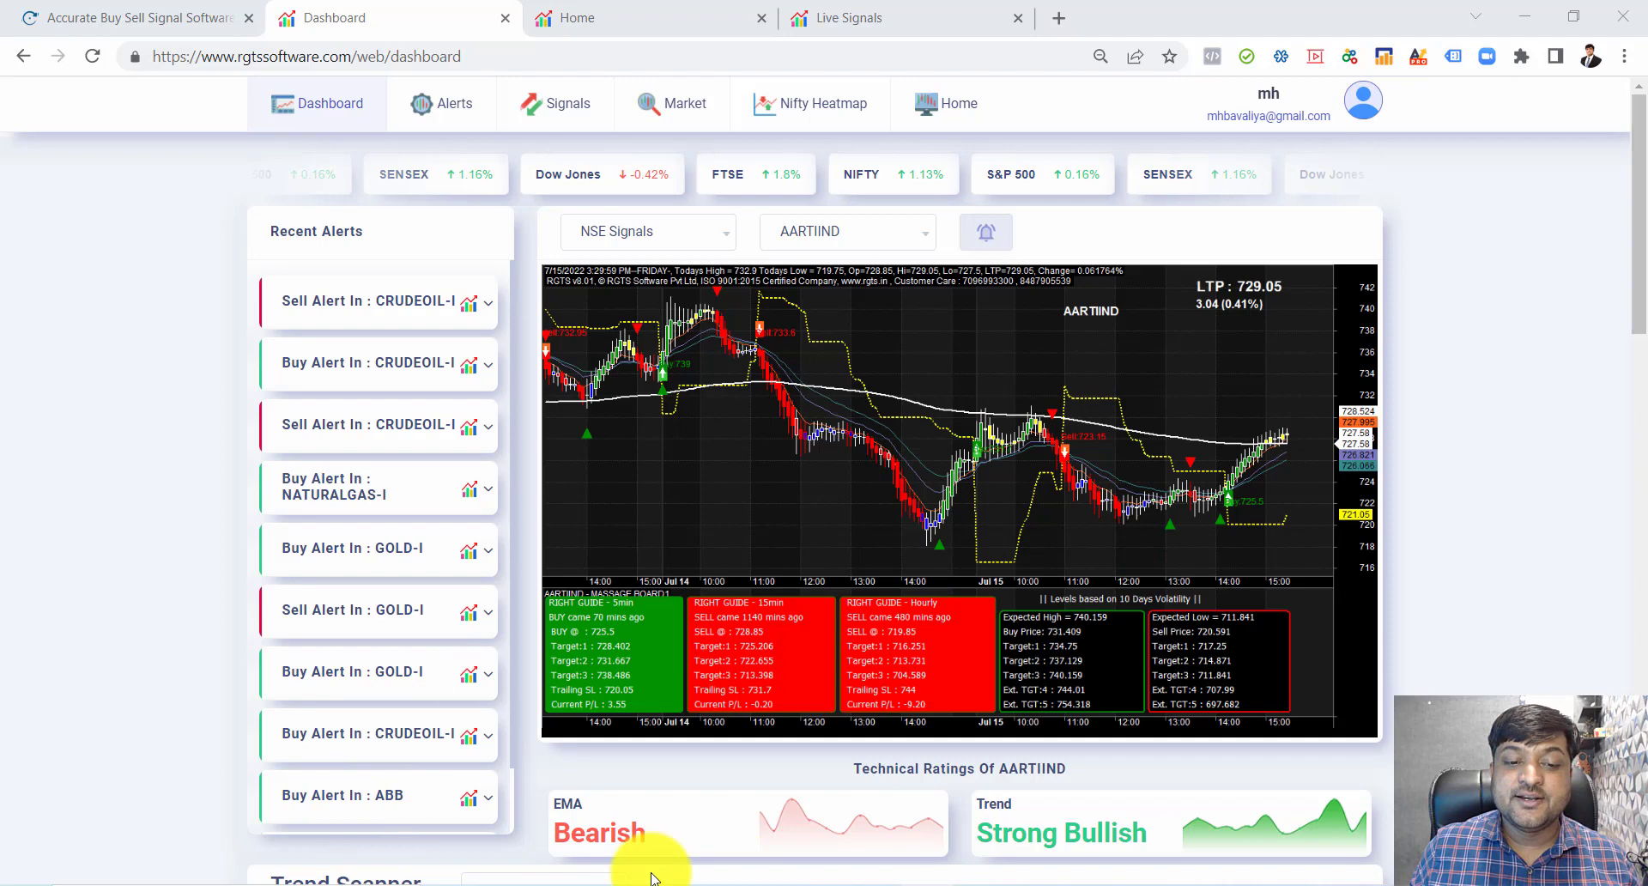
- Bring up the mirrored phone app and open its Market Scanner page
{"action": "mouse_move", "coordinate": [513, 880]}
{"action": "left_click", "coordinate": [581, 831]}
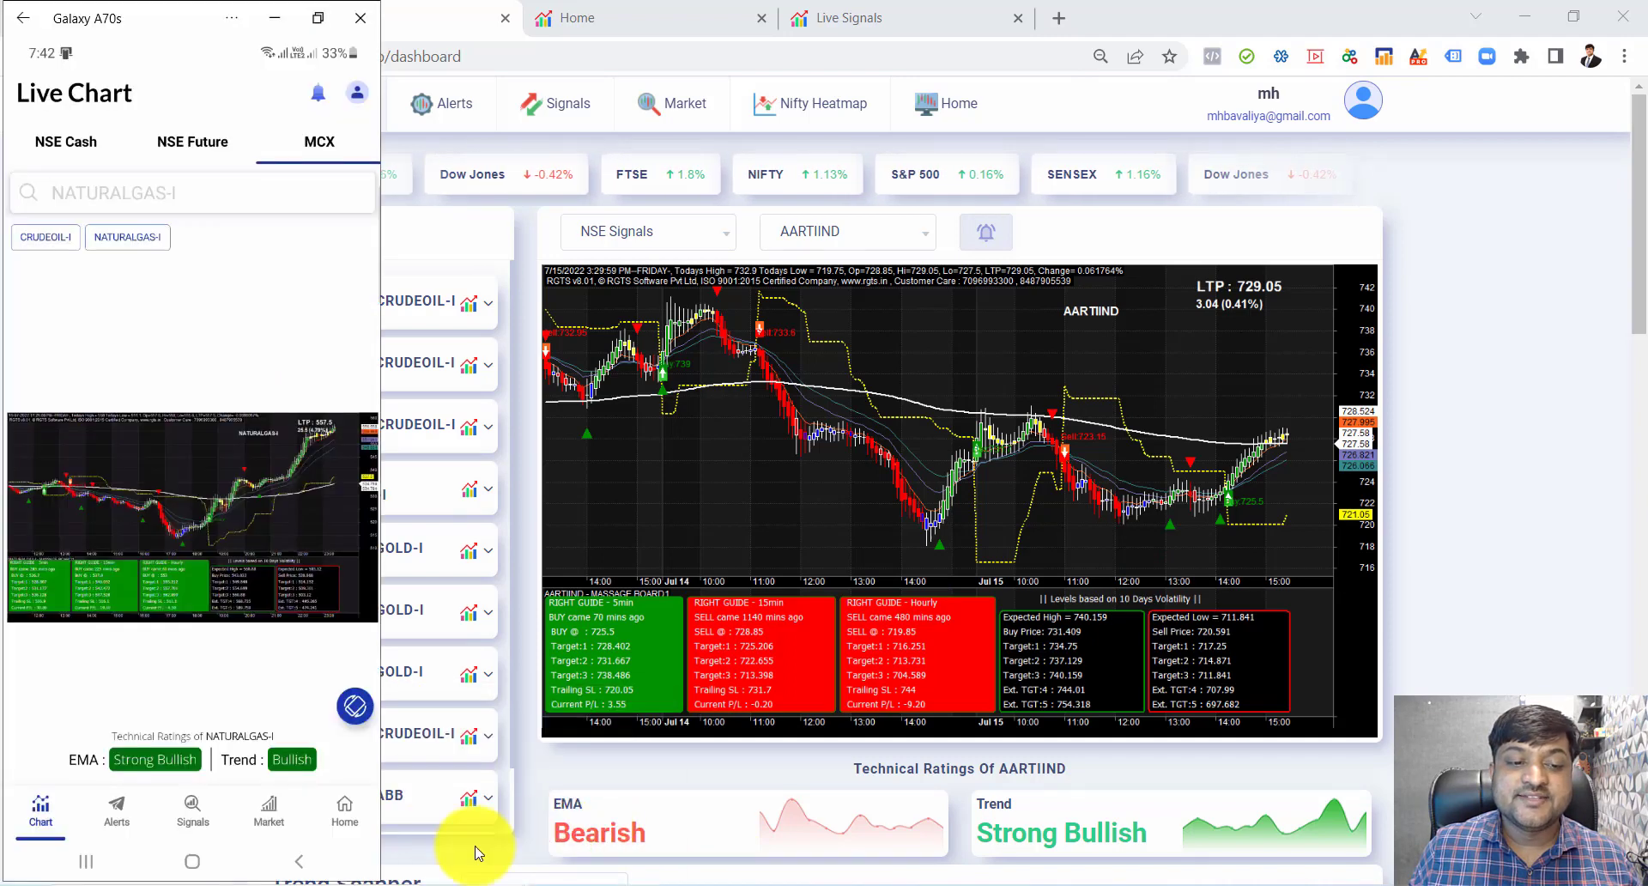
{"action": "left_click", "coordinate": [267, 811]}
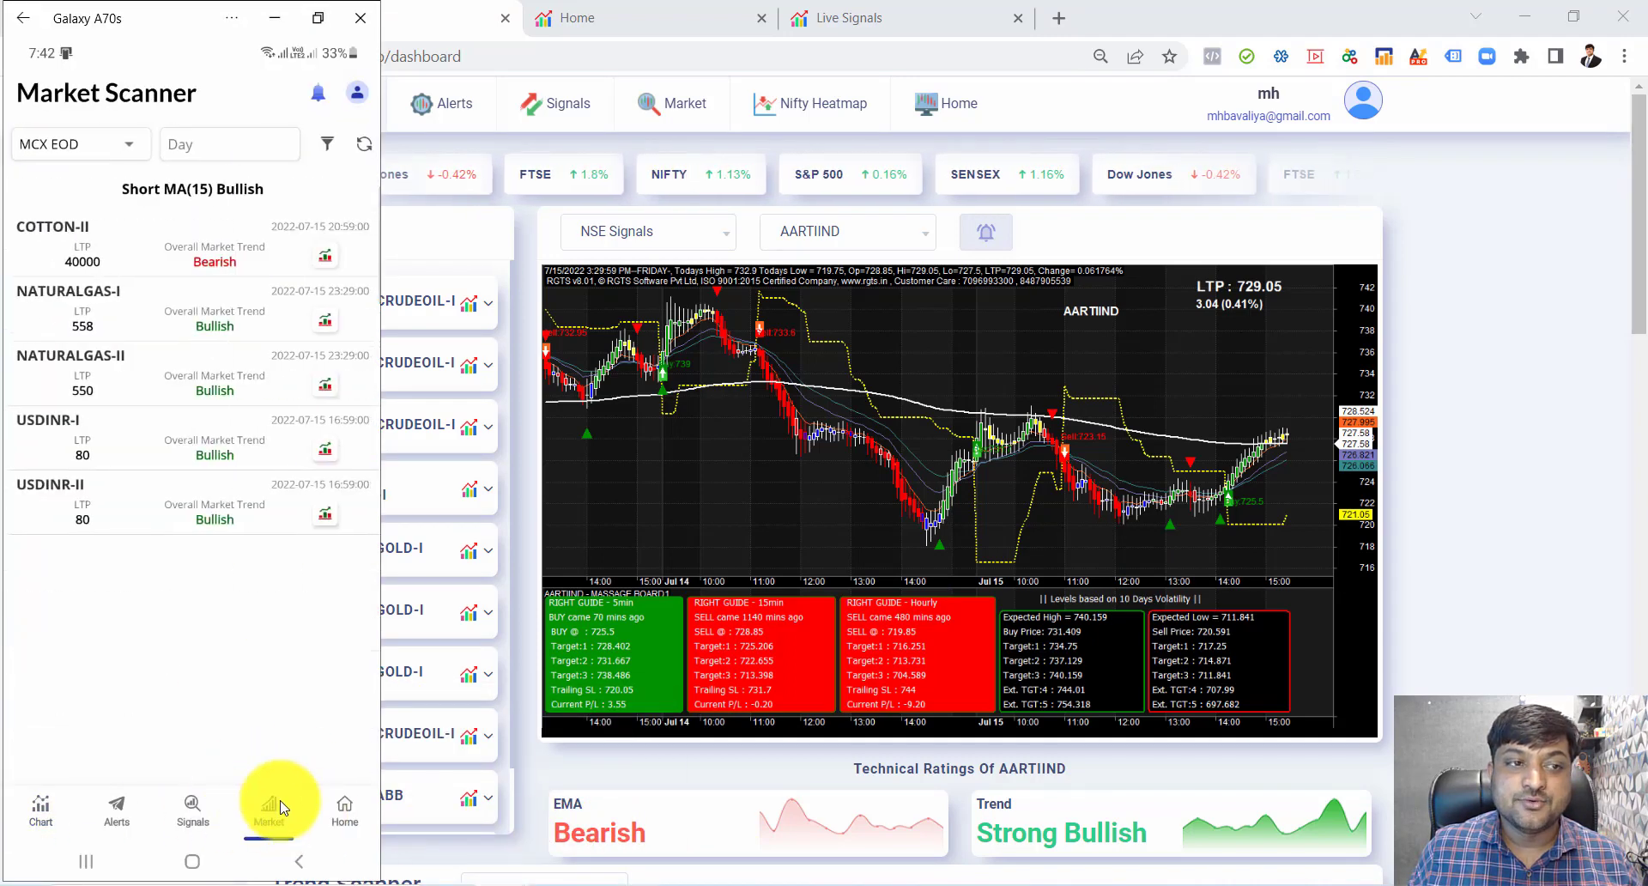
- Open the Market Scanner on the website and review the available scan conditions without choosing one
{"action": "left_click", "coordinate": [672, 103]}
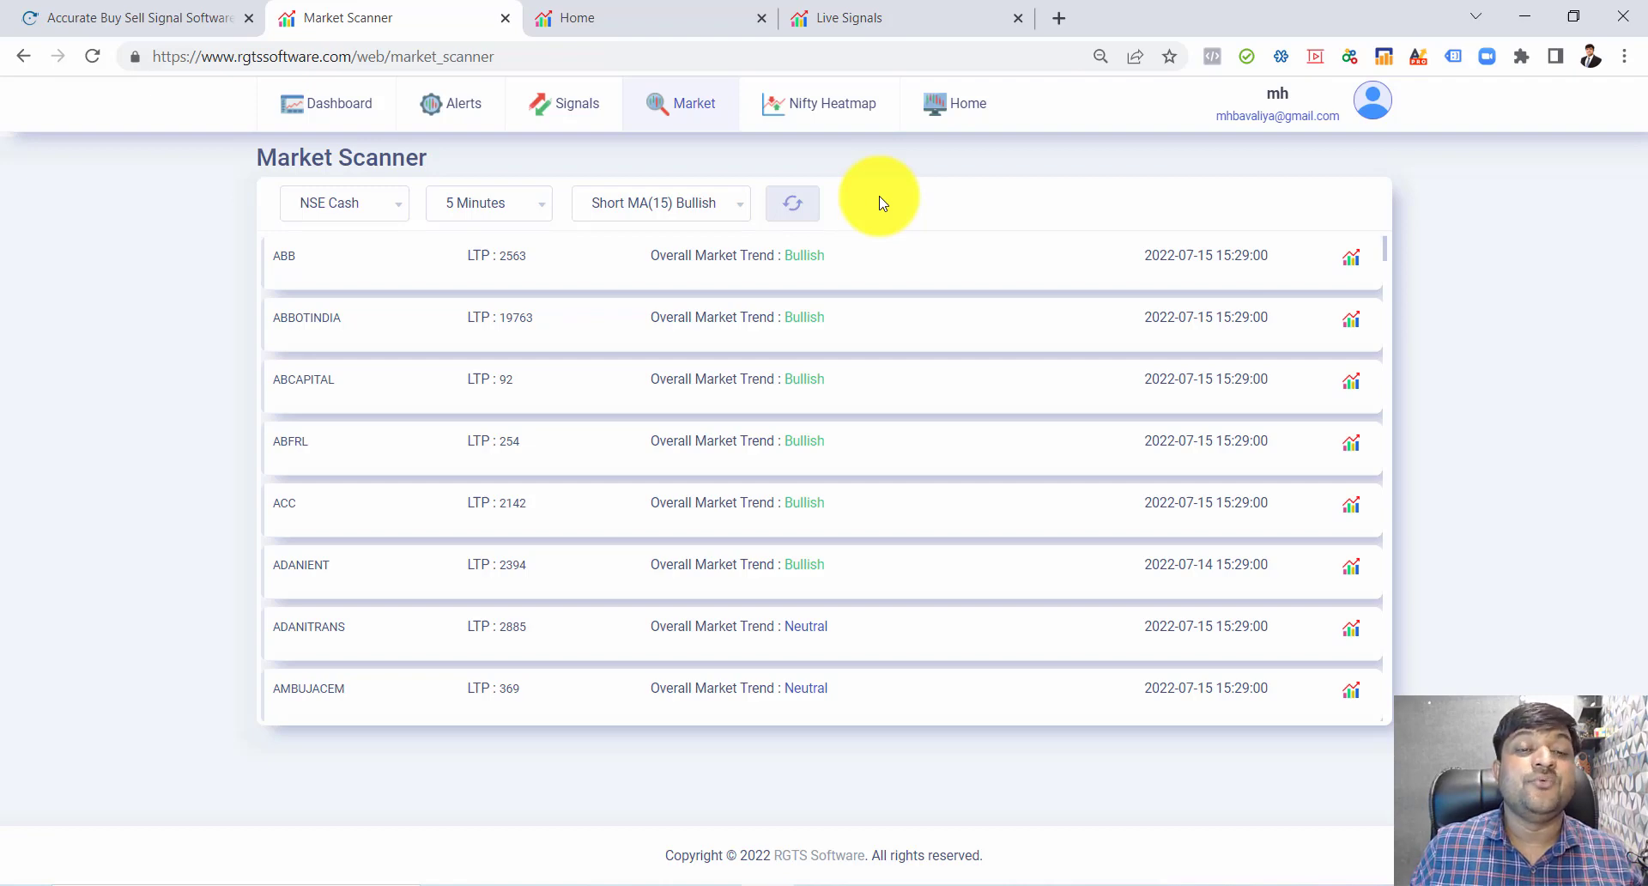
{"action": "left_click", "coordinate": [689, 219]}
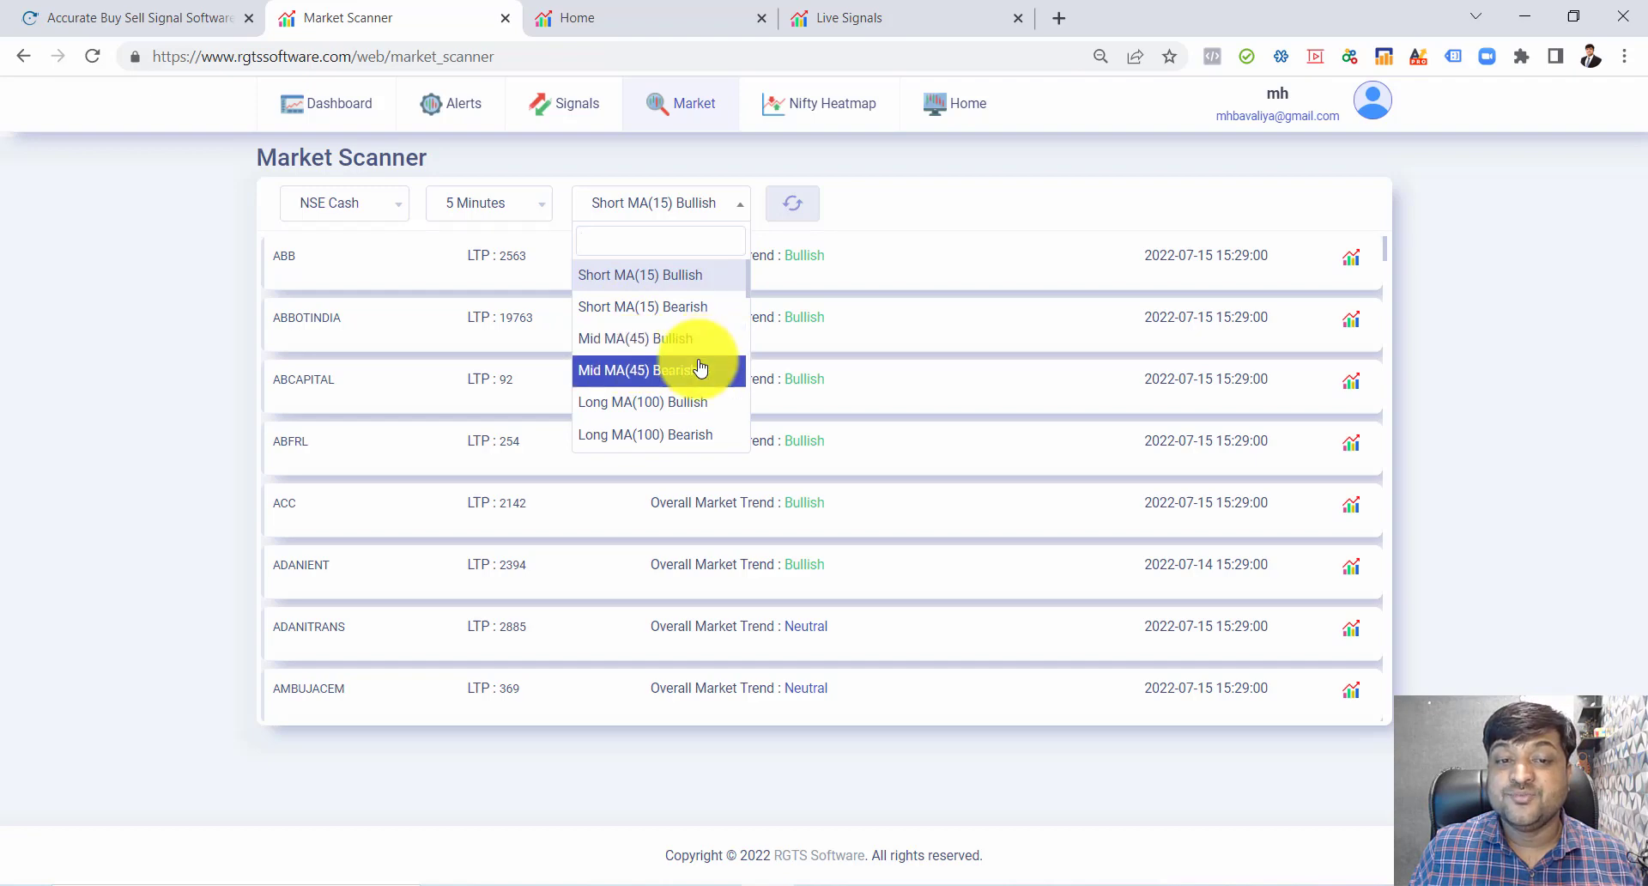
{"action": "scroll", "coordinate": [694, 380], "scroll_direction": "down", "scroll_amount": 1}
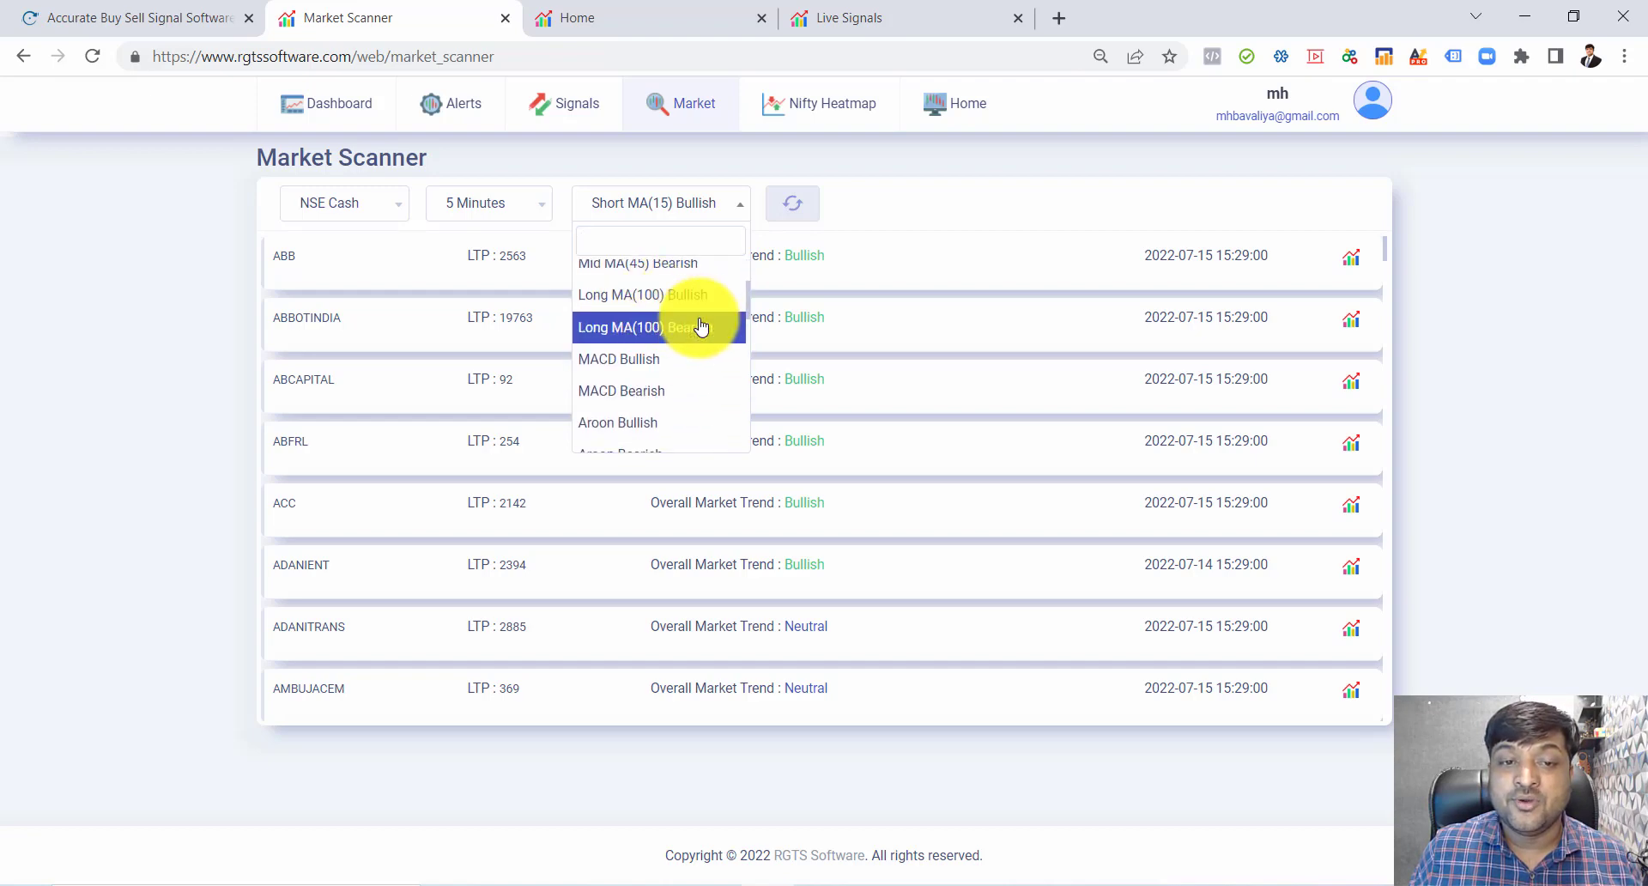
{"action": "scroll", "coordinate": [655, 377], "scroll_direction": "down", "scroll_amount": 1}
{"action": "scroll", "coordinate": [643, 380], "scroll_direction": "up", "scroll_amount": 1}
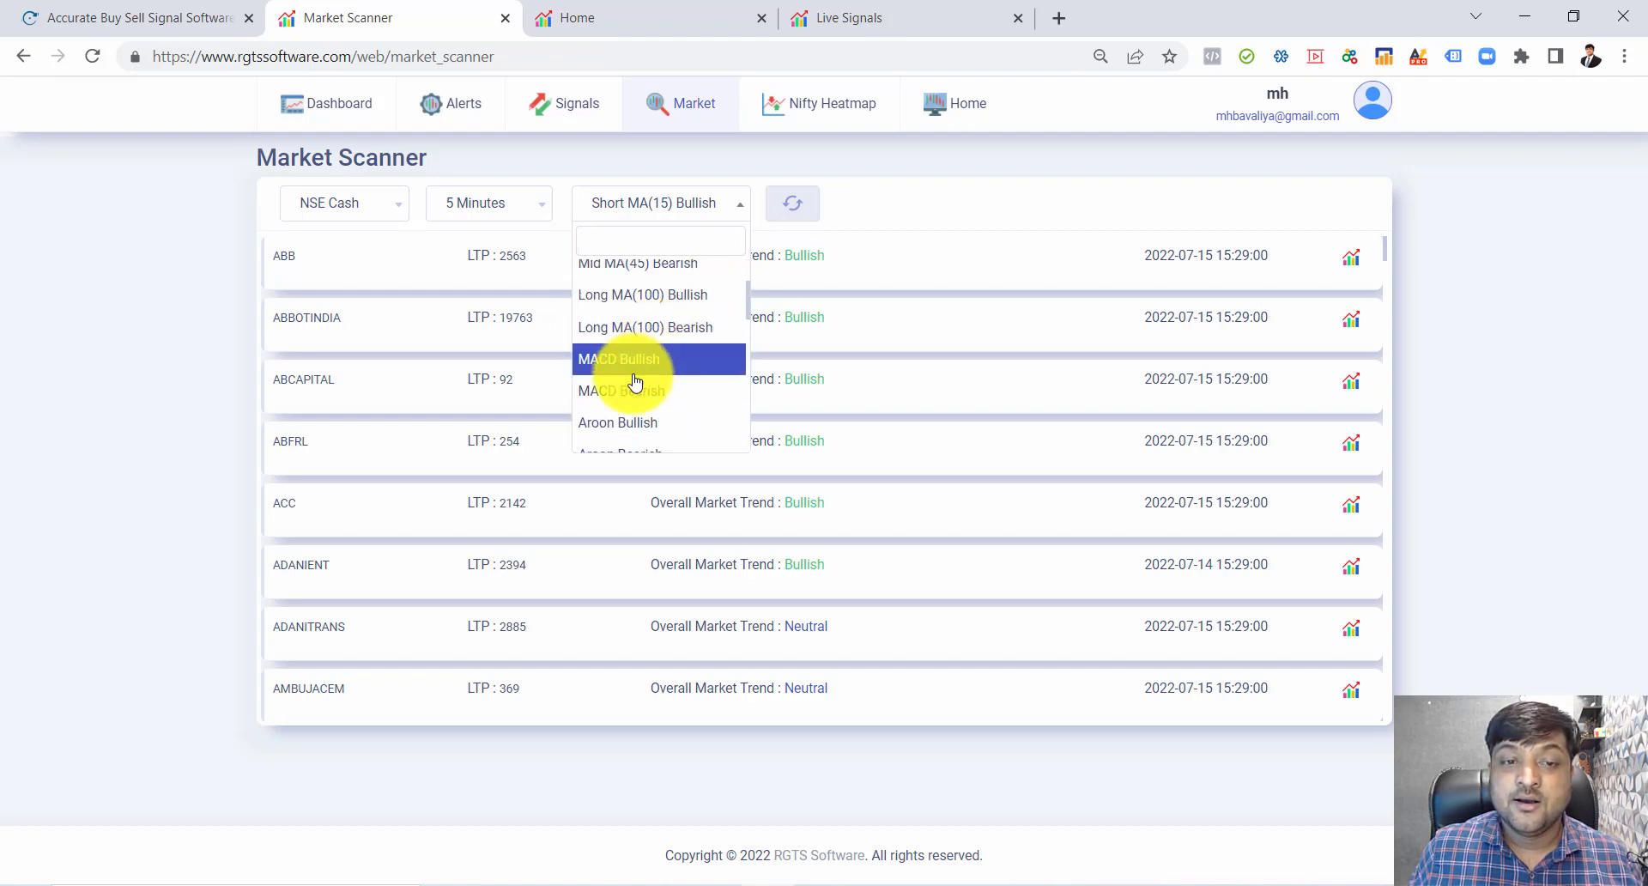
{"action": "scroll", "coordinate": [657, 369], "scroll_direction": "down", "scroll_amount": 2}
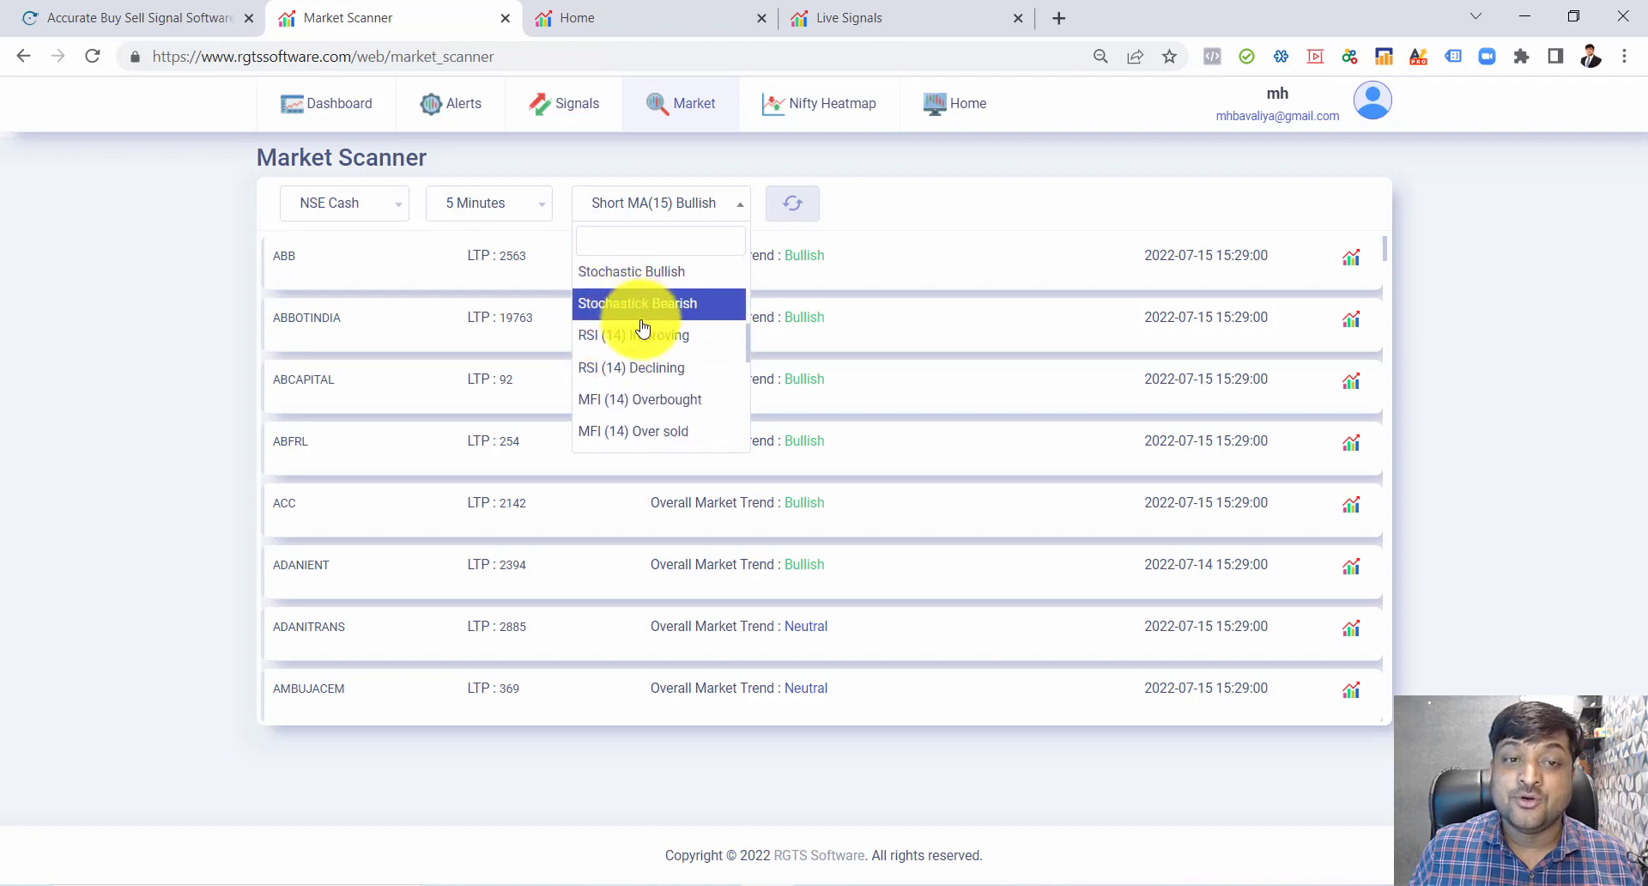
{"action": "scroll", "coordinate": [644, 329], "scroll_direction": "down", "scroll_amount": 4}
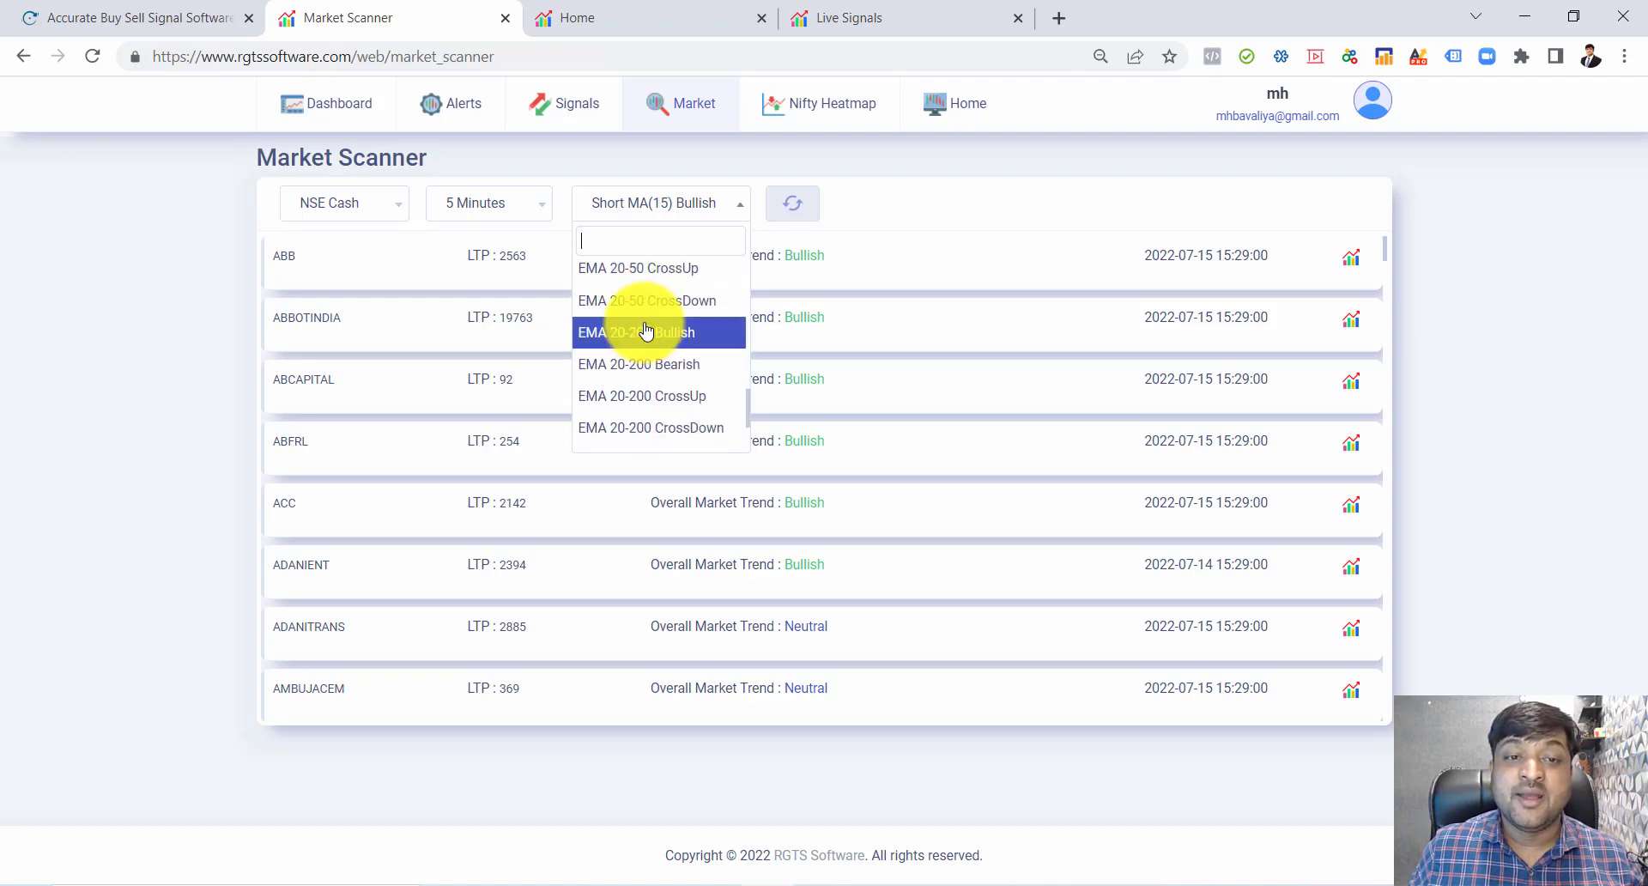
{"action": "scroll", "coordinate": [633, 324], "scroll_direction": "up", "scroll_amount": 1}
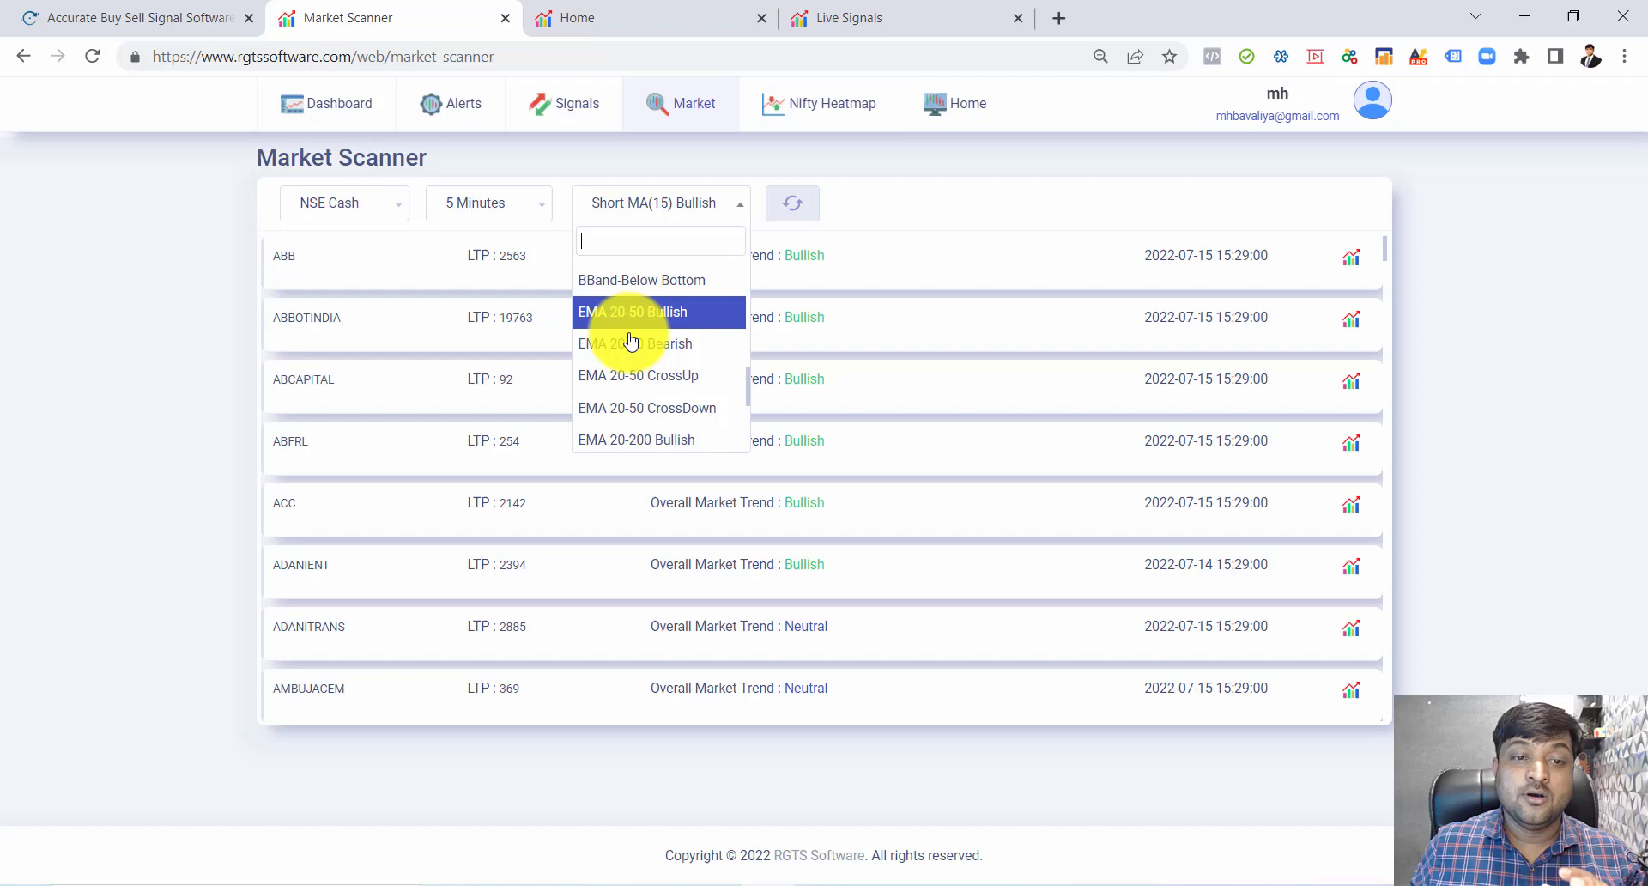
{"action": "scroll", "coordinate": [634, 343], "scroll_direction": "down", "scroll_amount": 2}
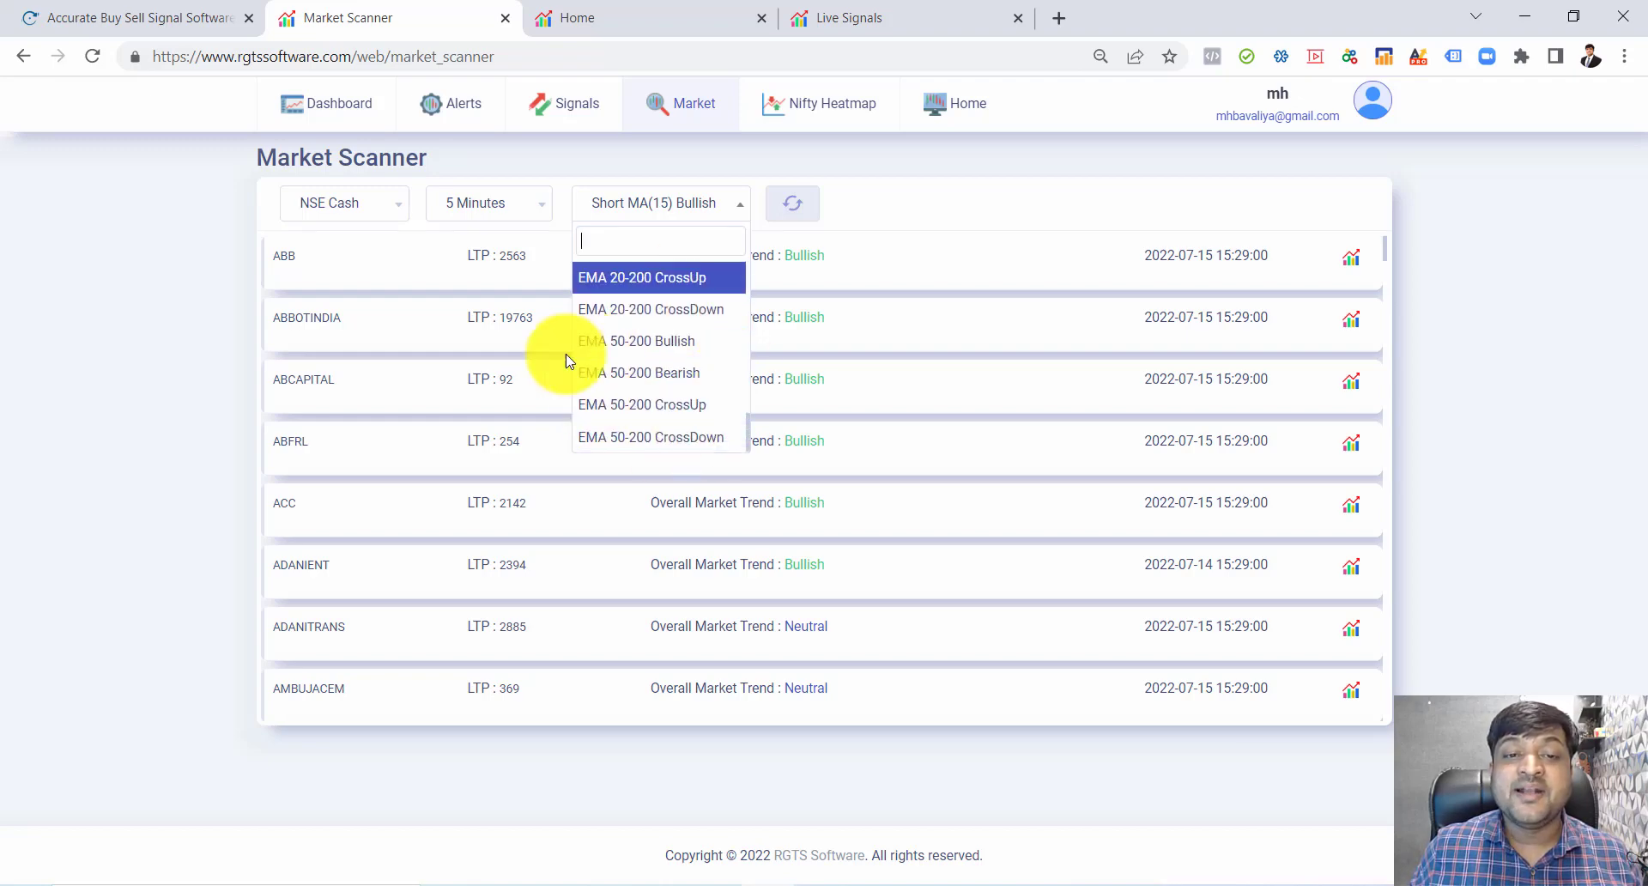
{"action": "scroll", "coordinate": [649, 328], "scroll_direction": "up", "scroll_amount": 1}
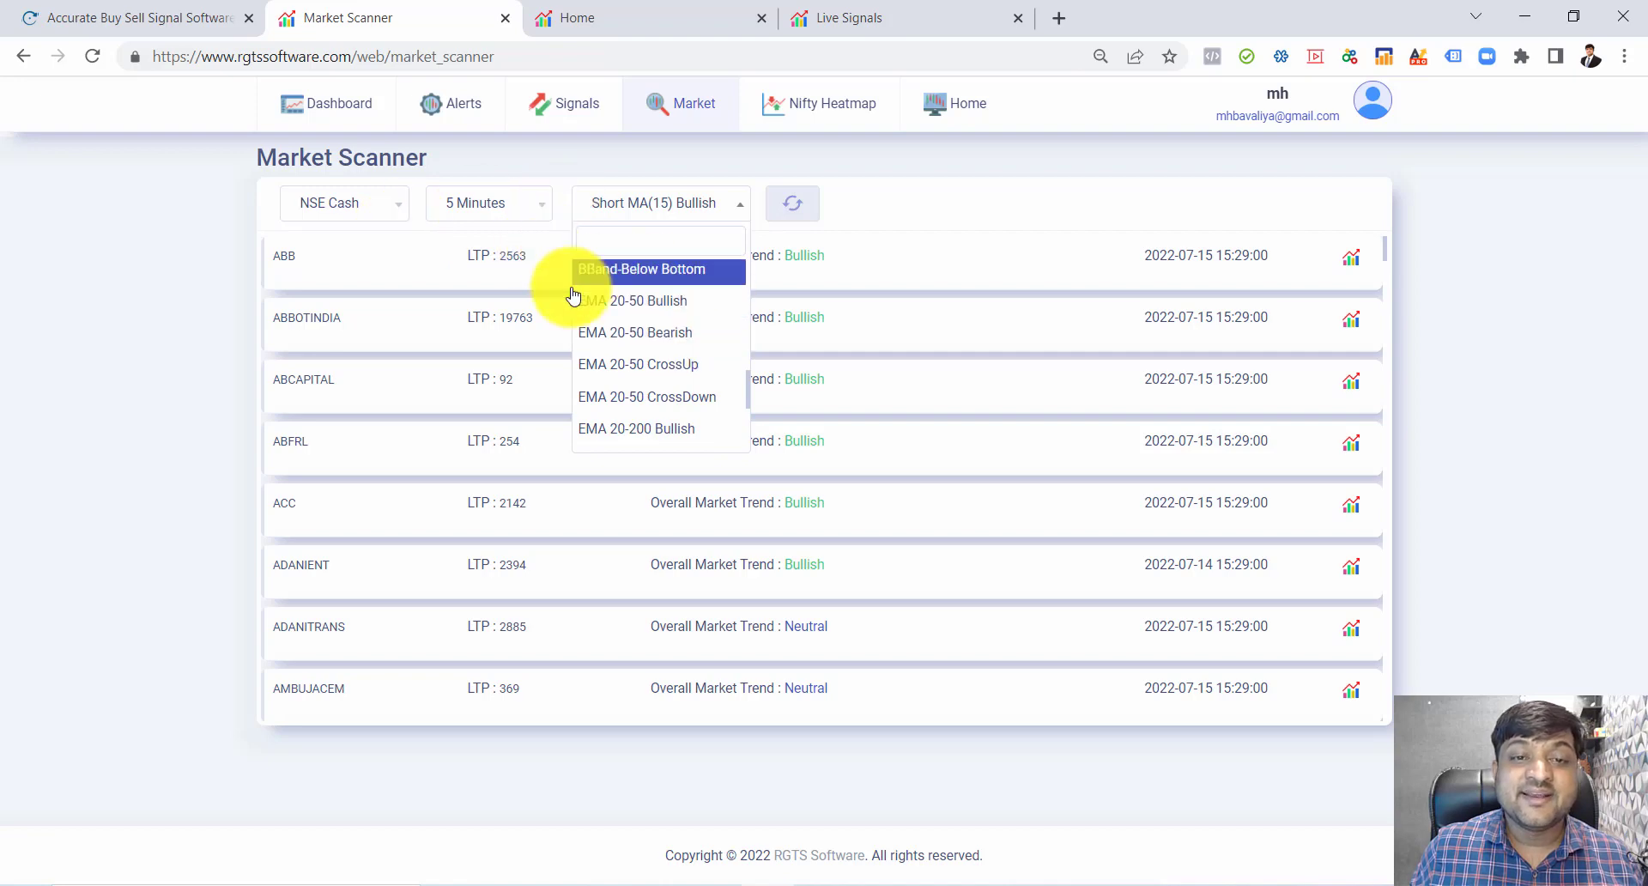
{"action": "left_click", "coordinate": [912, 227]}
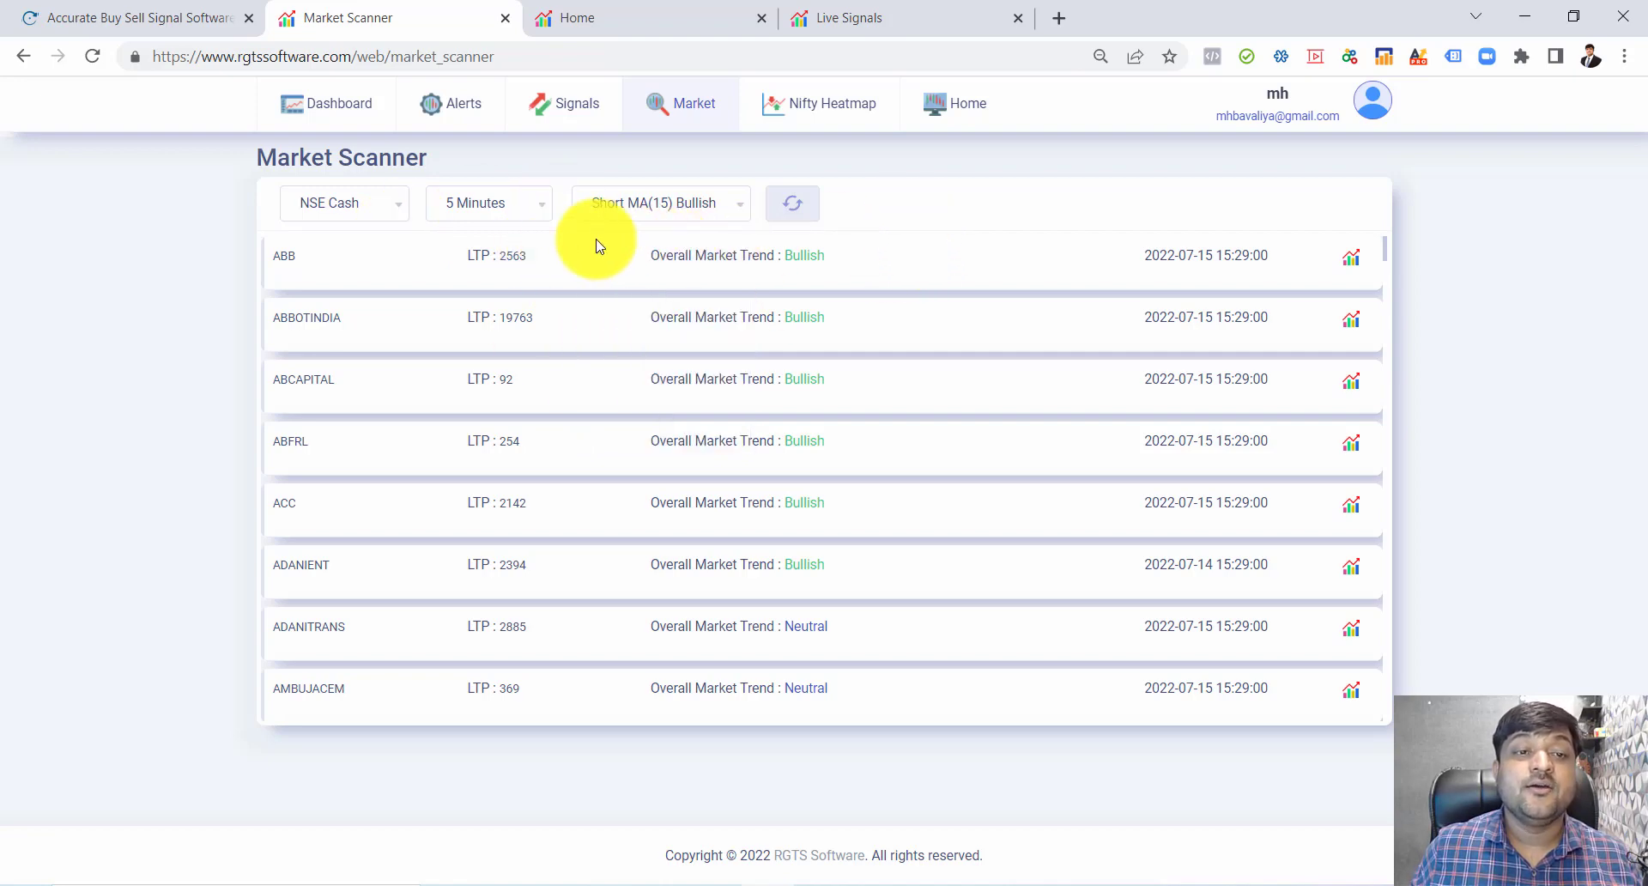
- Run the market scan with a 1 Hour timeframe and the EMA 20-50 CrossUp condition, underlining the IEX result and the condition
{"action": "left_click", "coordinate": [519, 210]}
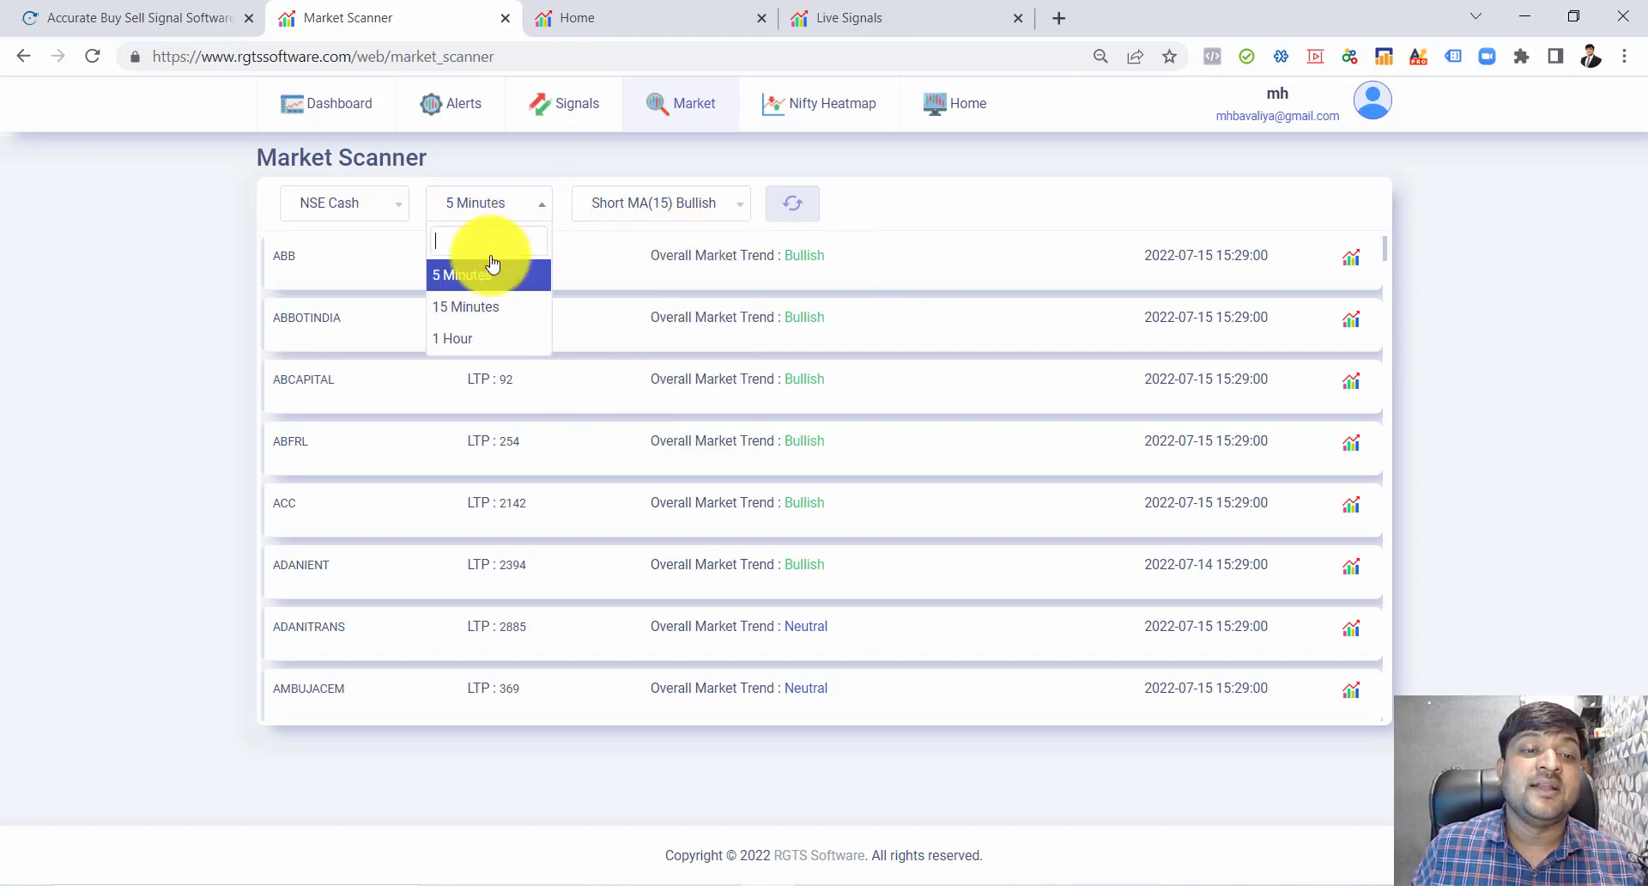
{"action": "left_click", "coordinate": [470, 338]}
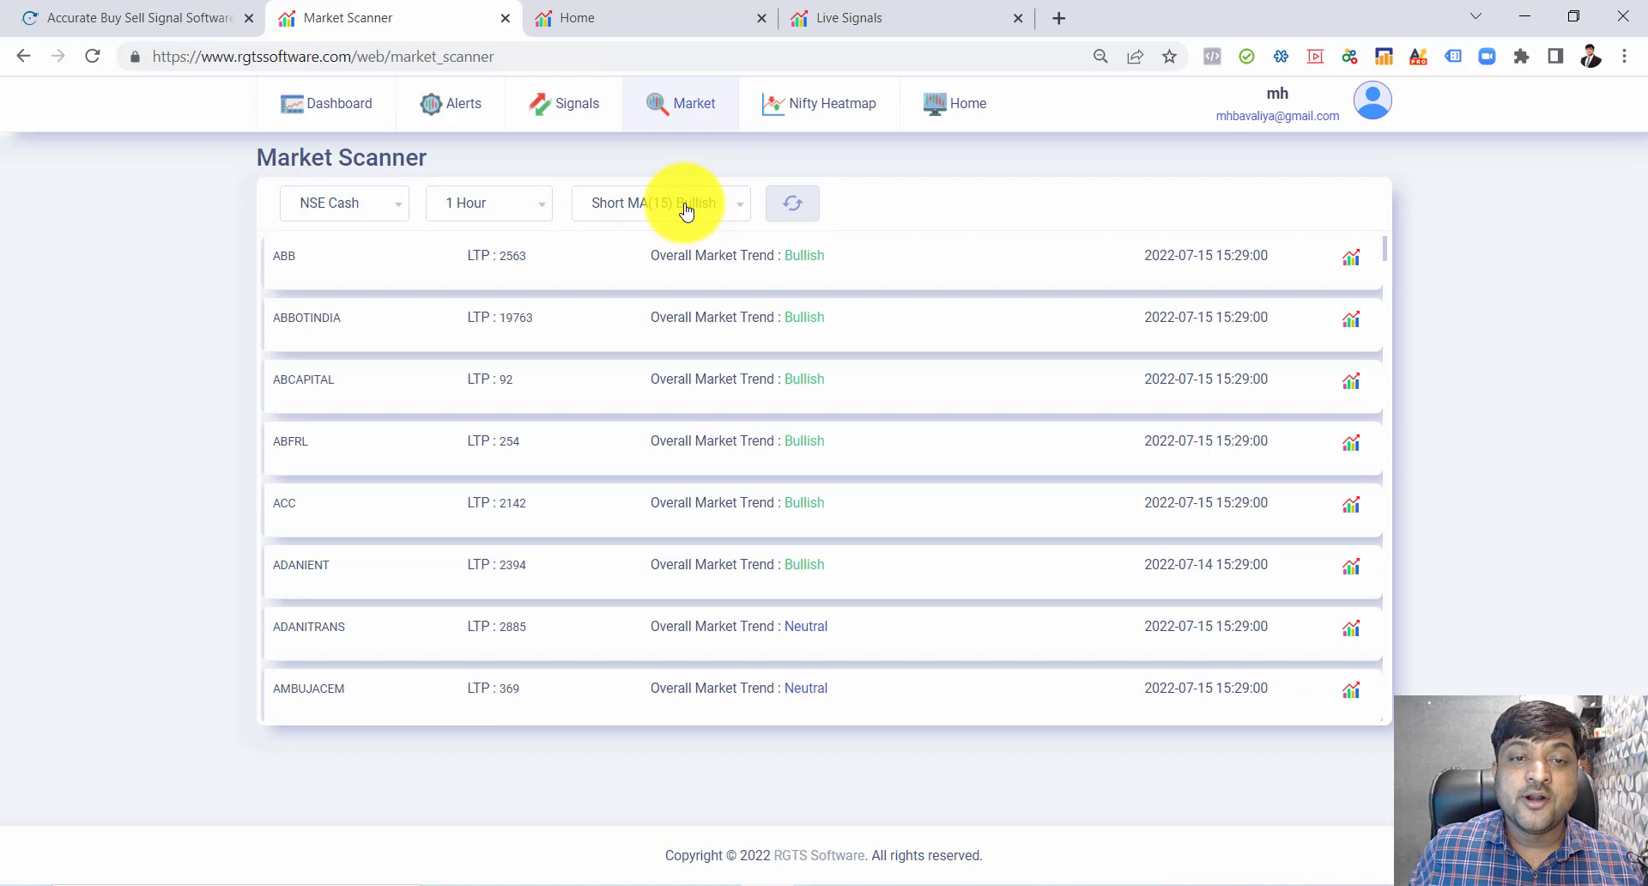
{"action": "left_click", "coordinate": [685, 210]}
{"action": "scroll", "coordinate": [678, 339], "scroll_direction": "down", "scroll_amount": 3}
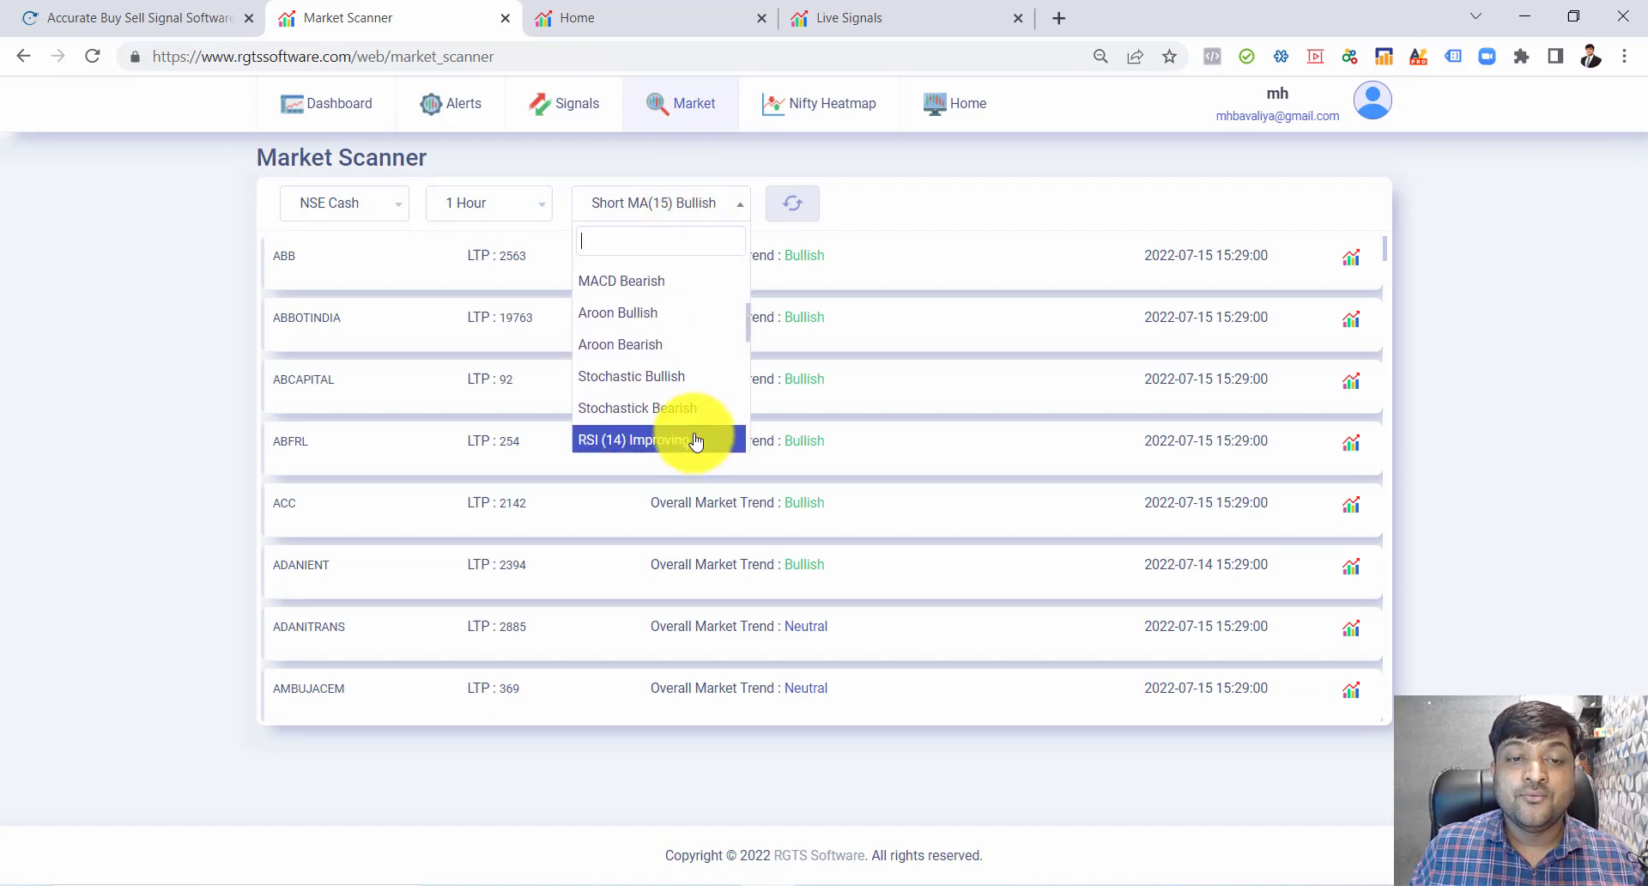
{"action": "scroll", "coordinate": [693, 439], "scroll_direction": "down", "scroll_amount": 5}
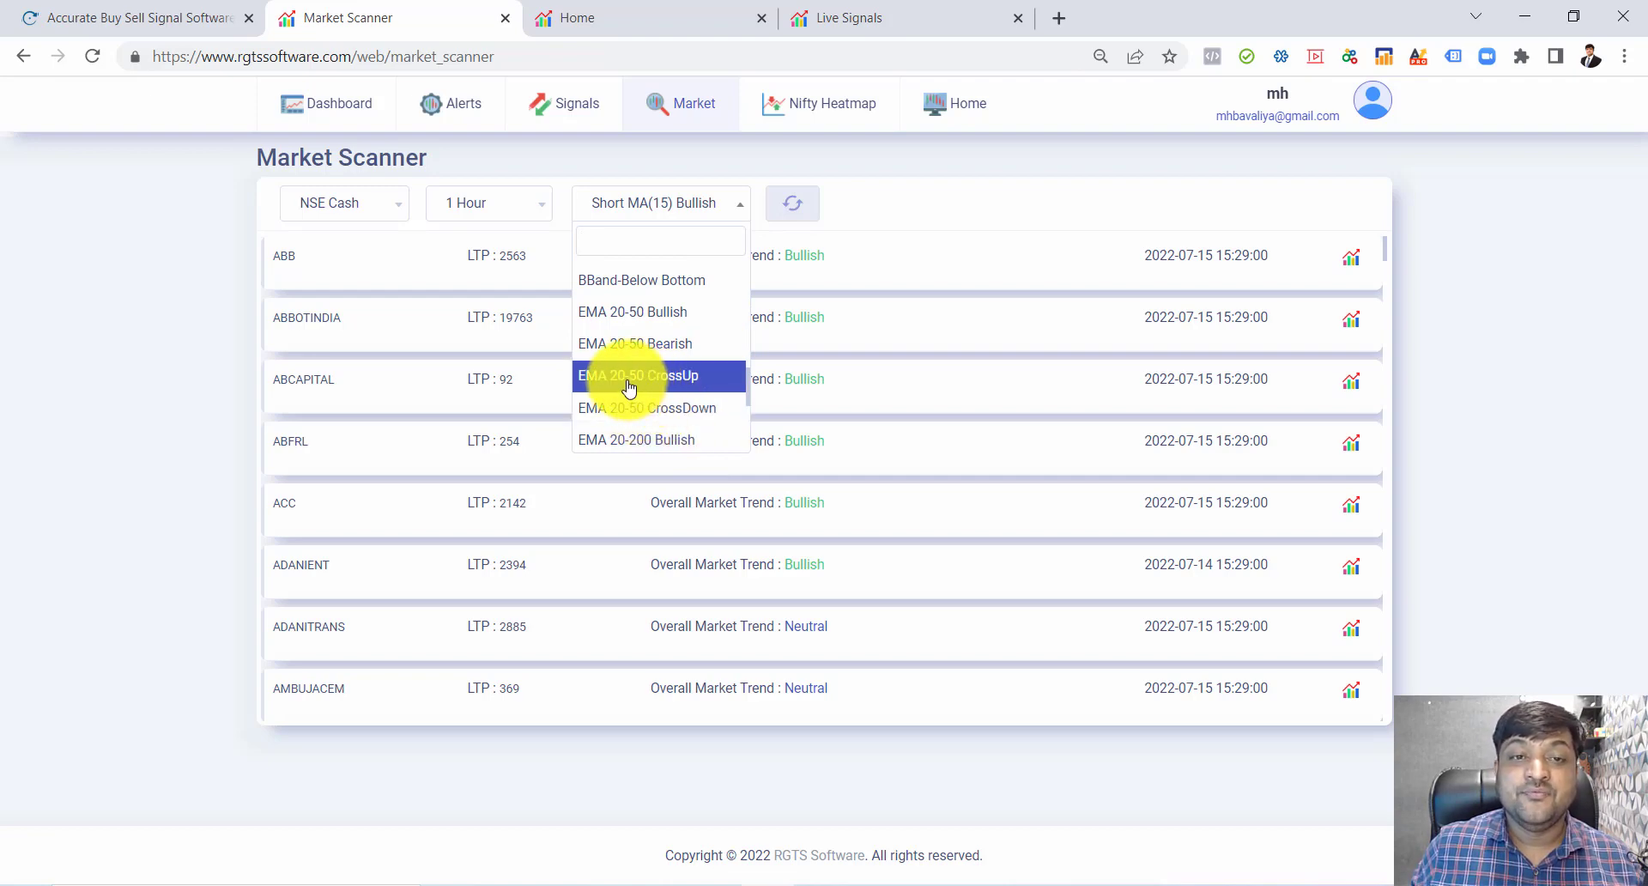
{"action": "left_click", "coordinate": [629, 386]}
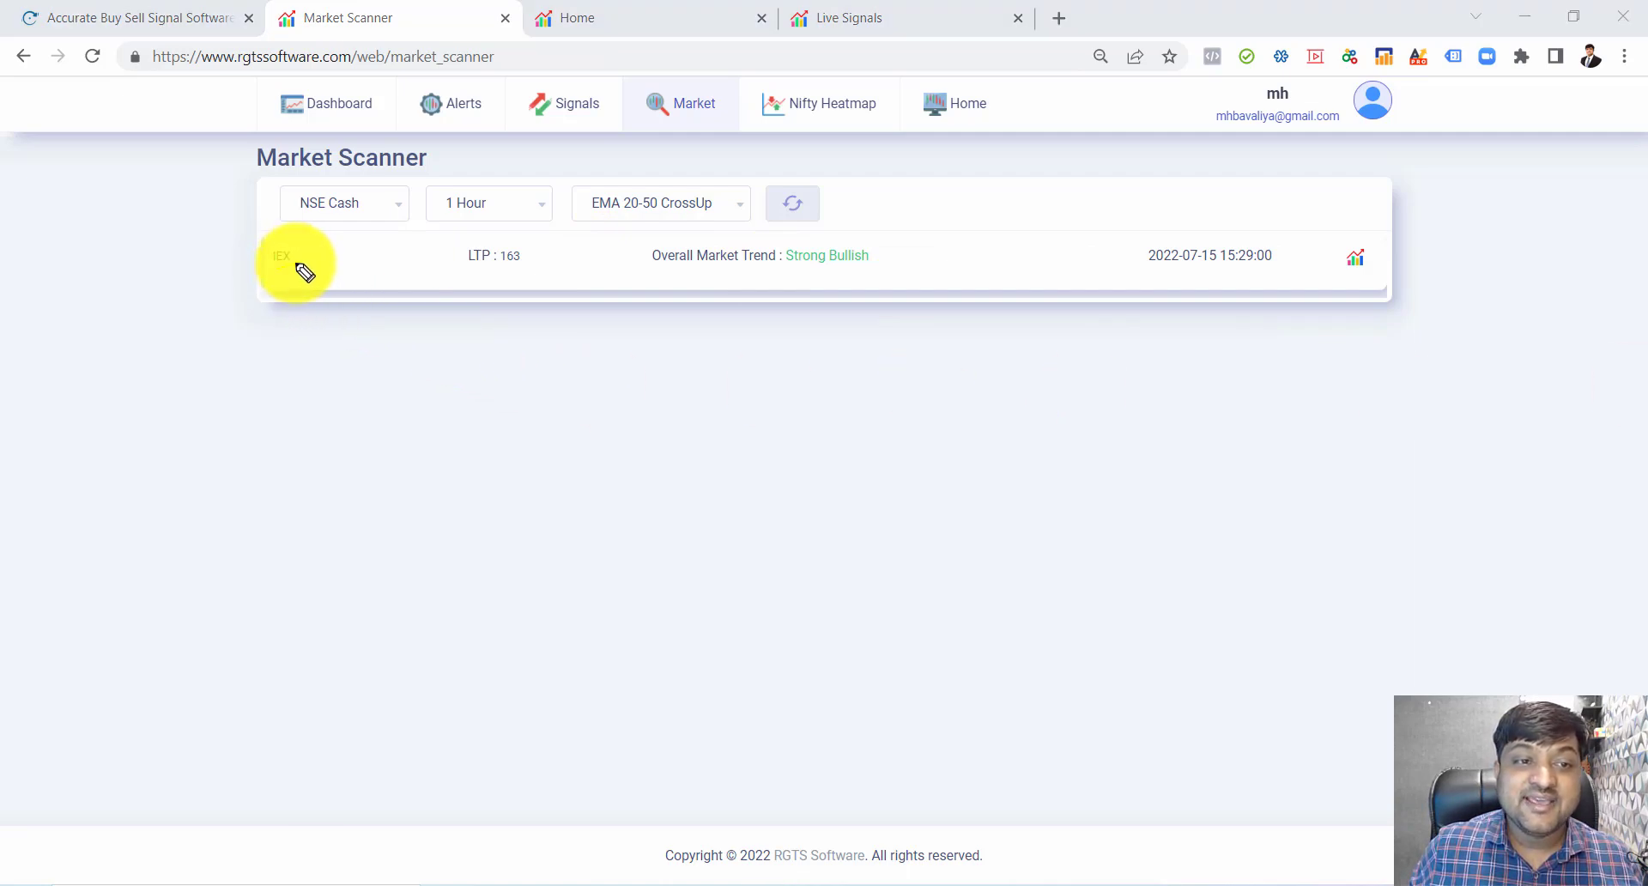
{"action": "left_click_drag", "start_coordinate": [297, 261], "coordinate": [275, 267]}
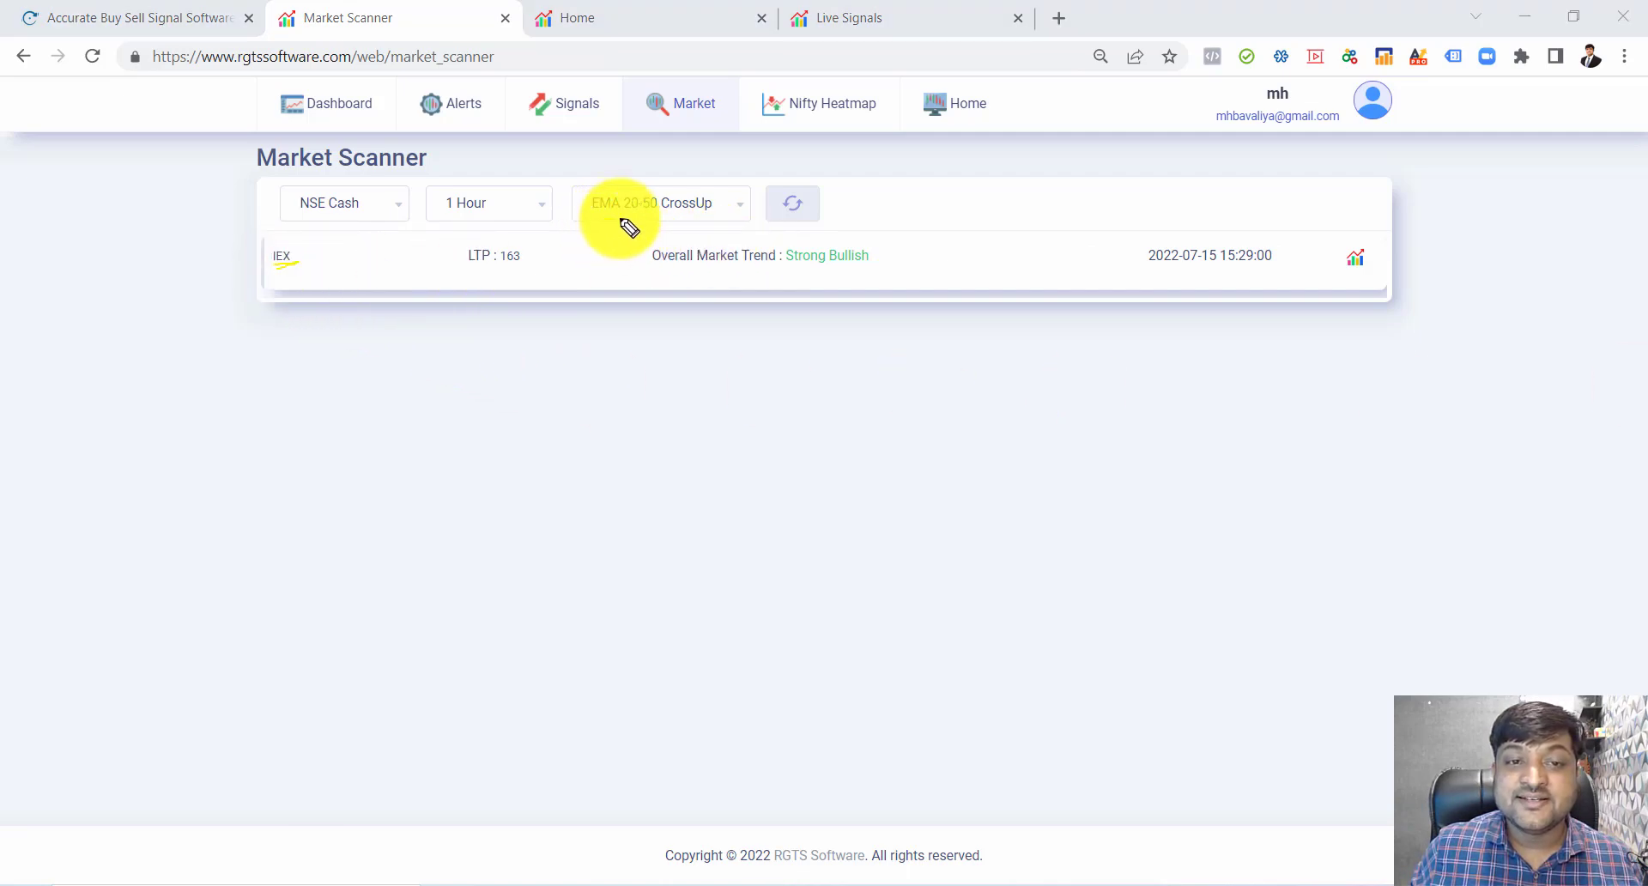
{"action": "left_click_drag", "start_coordinate": [652, 216], "coordinate": [601, 218]}
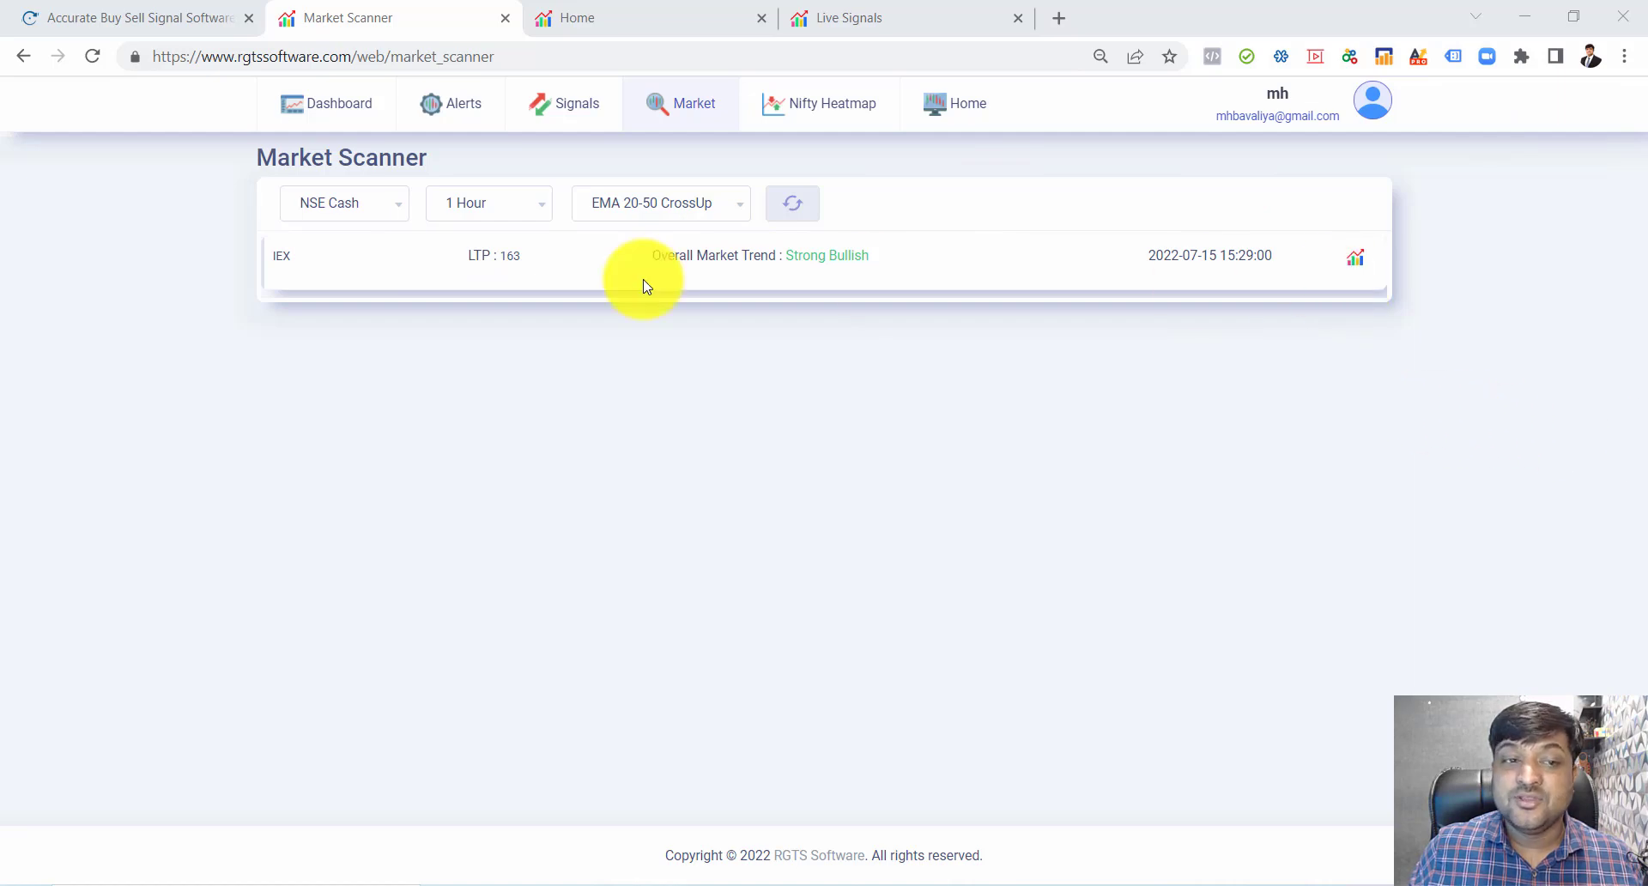
- Open the IEX chart from the scan results and mark its symbol name and the latest upward price move
{"action": "left_click", "coordinate": [1354, 260]}
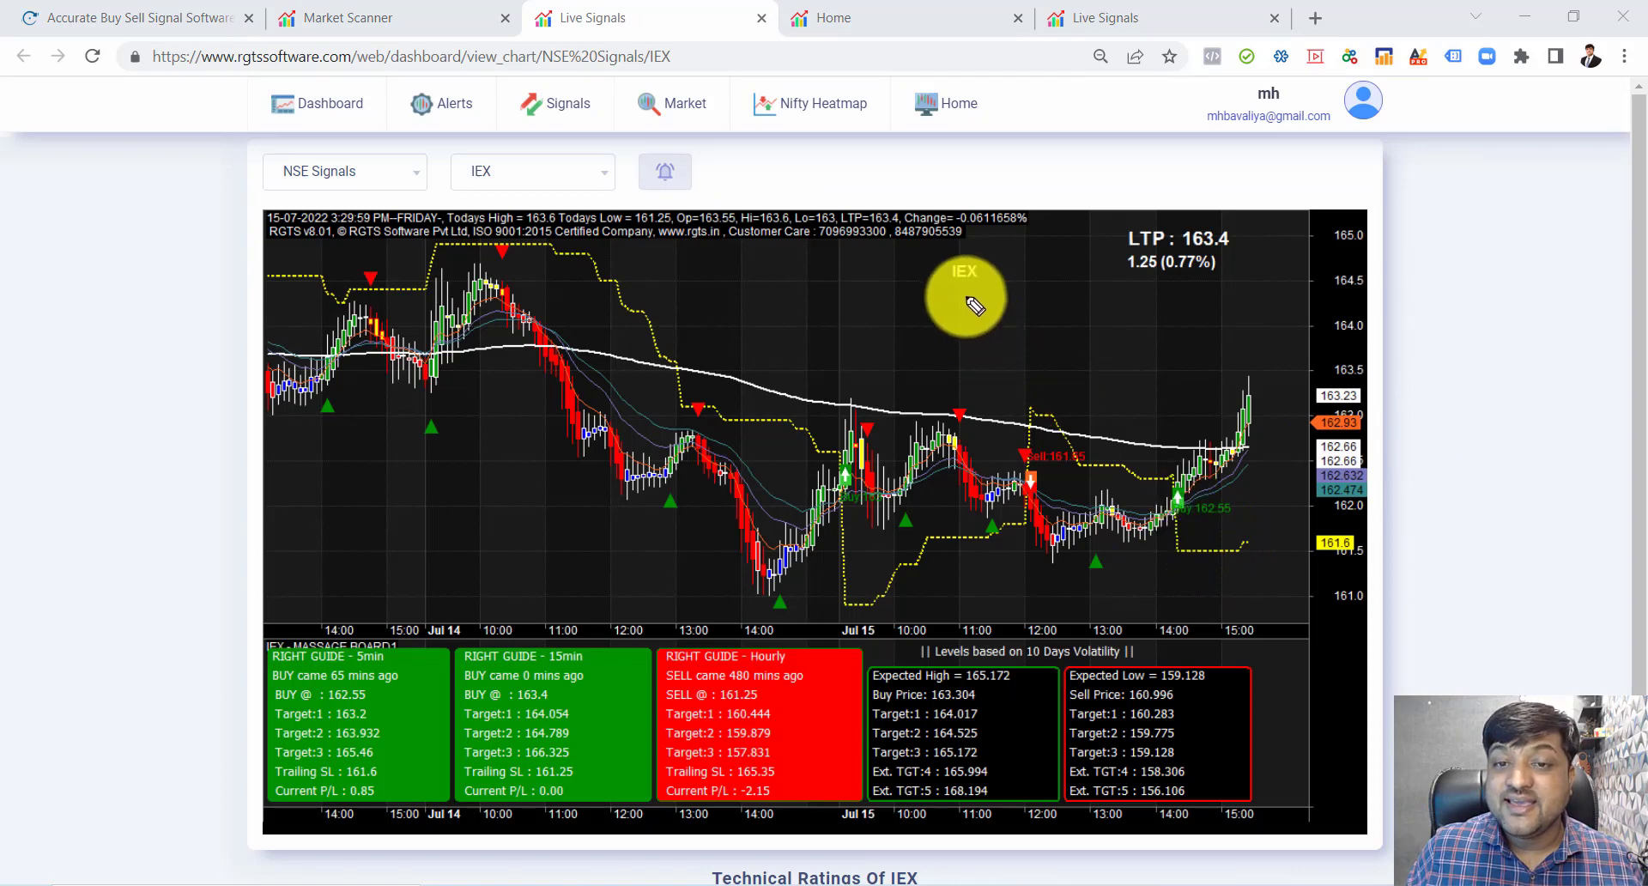
{"action": "left_click_drag", "start_coordinate": [959, 289], "coordinate": [995, 277]}
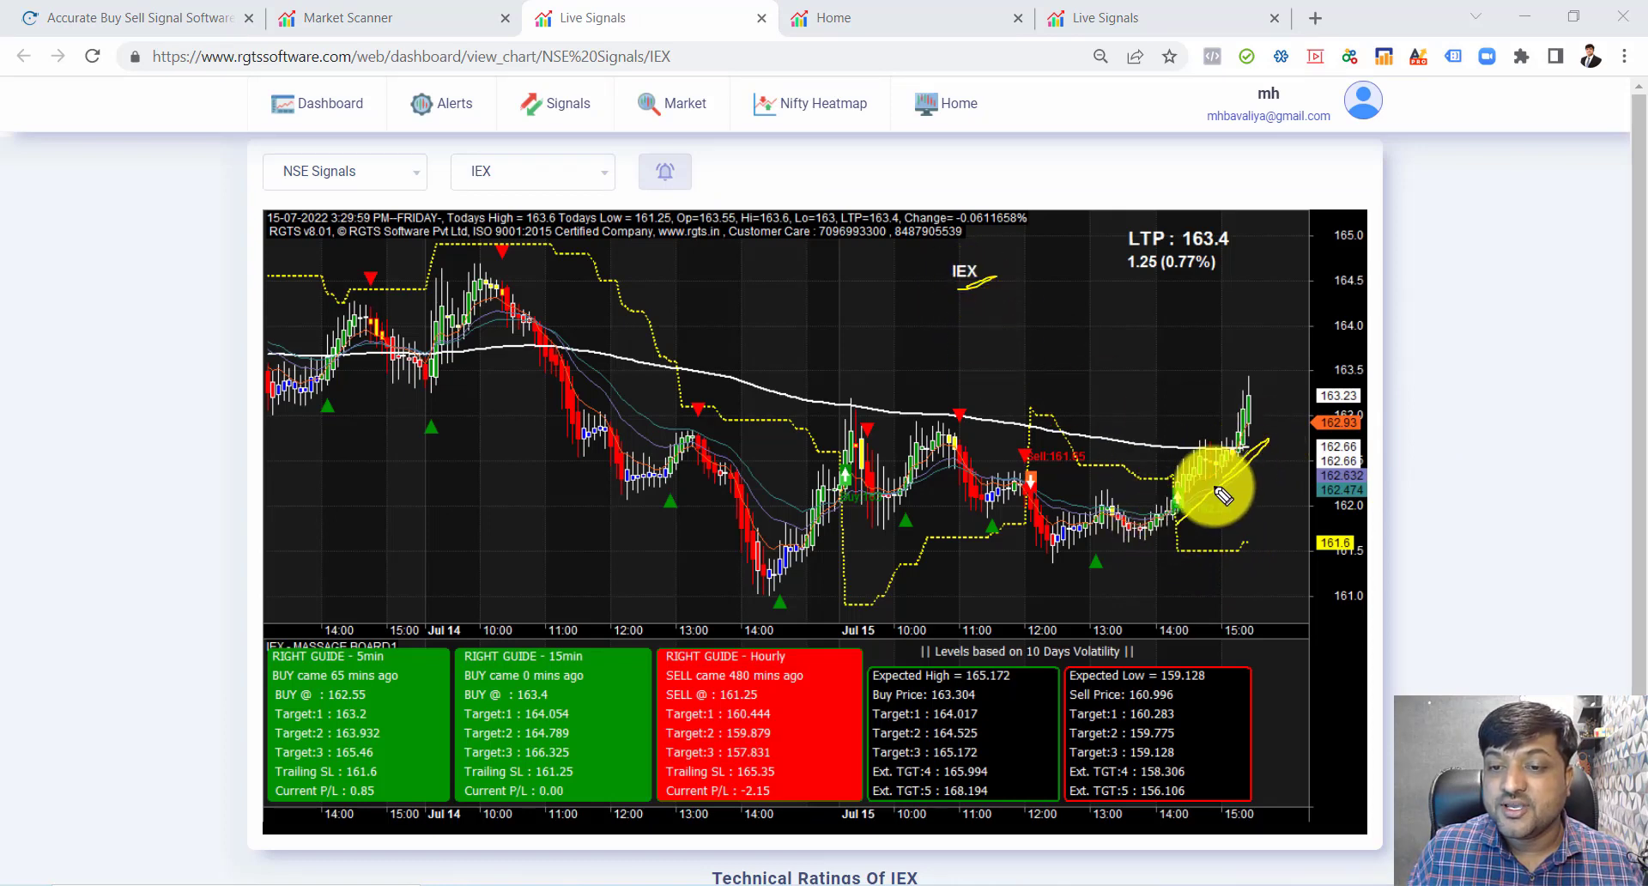
{"action": "left_click_drag", "start_coordinate": [1177, 521], "coordinate": [1267, 440]}
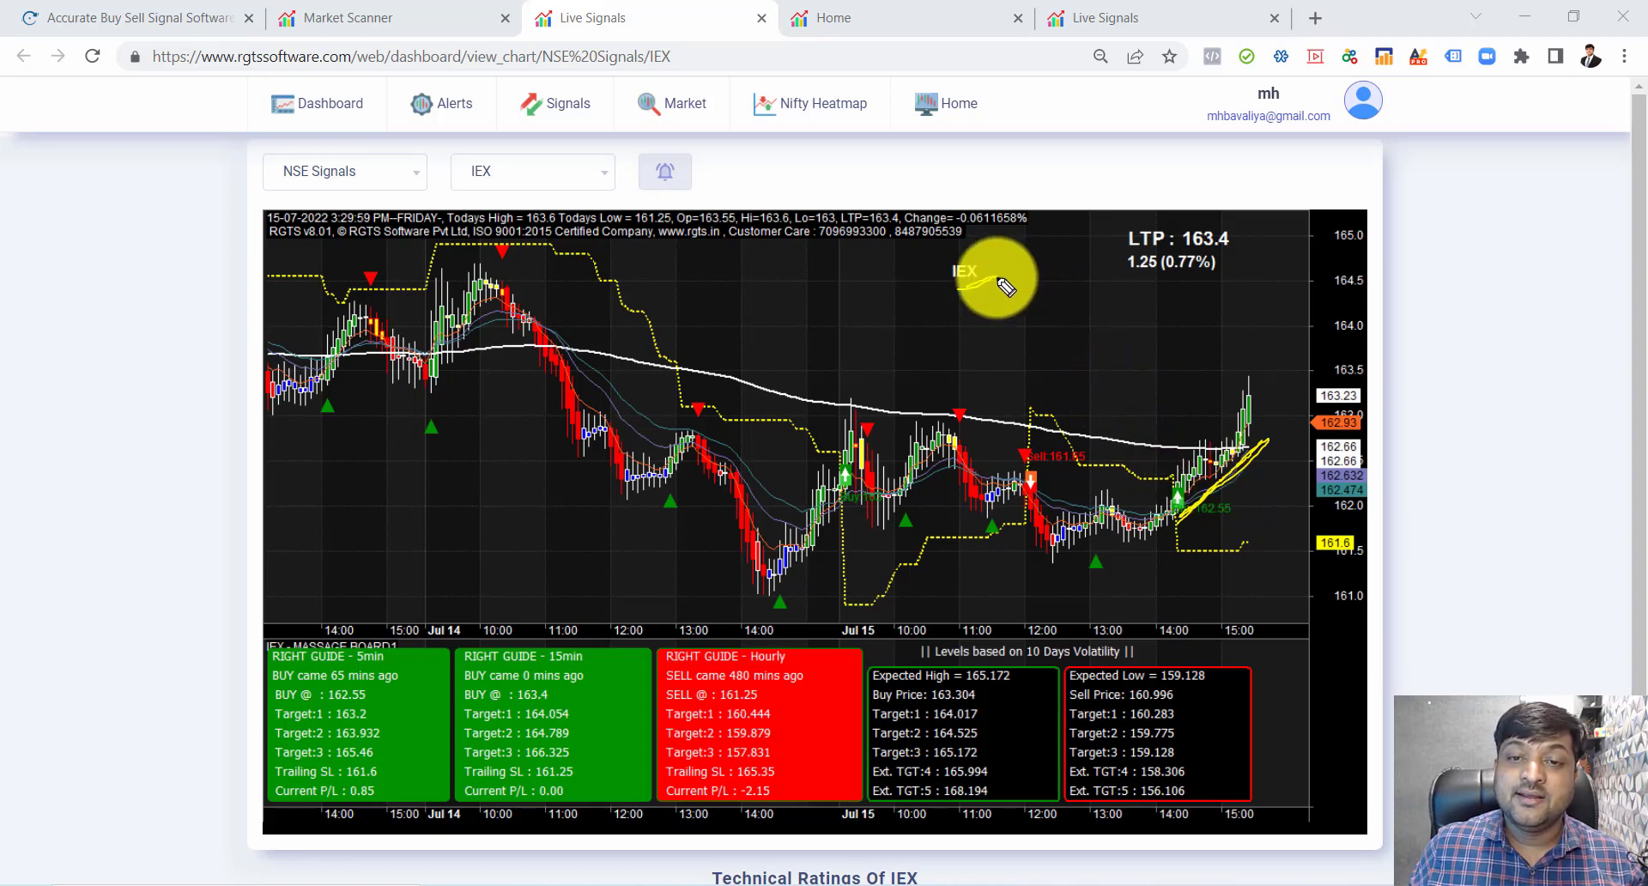
- Return to the Market Scanner and set the scan condition to EMA 20-200 CrossUp
{"action": "left_click", "coordinate": [672, 103]}
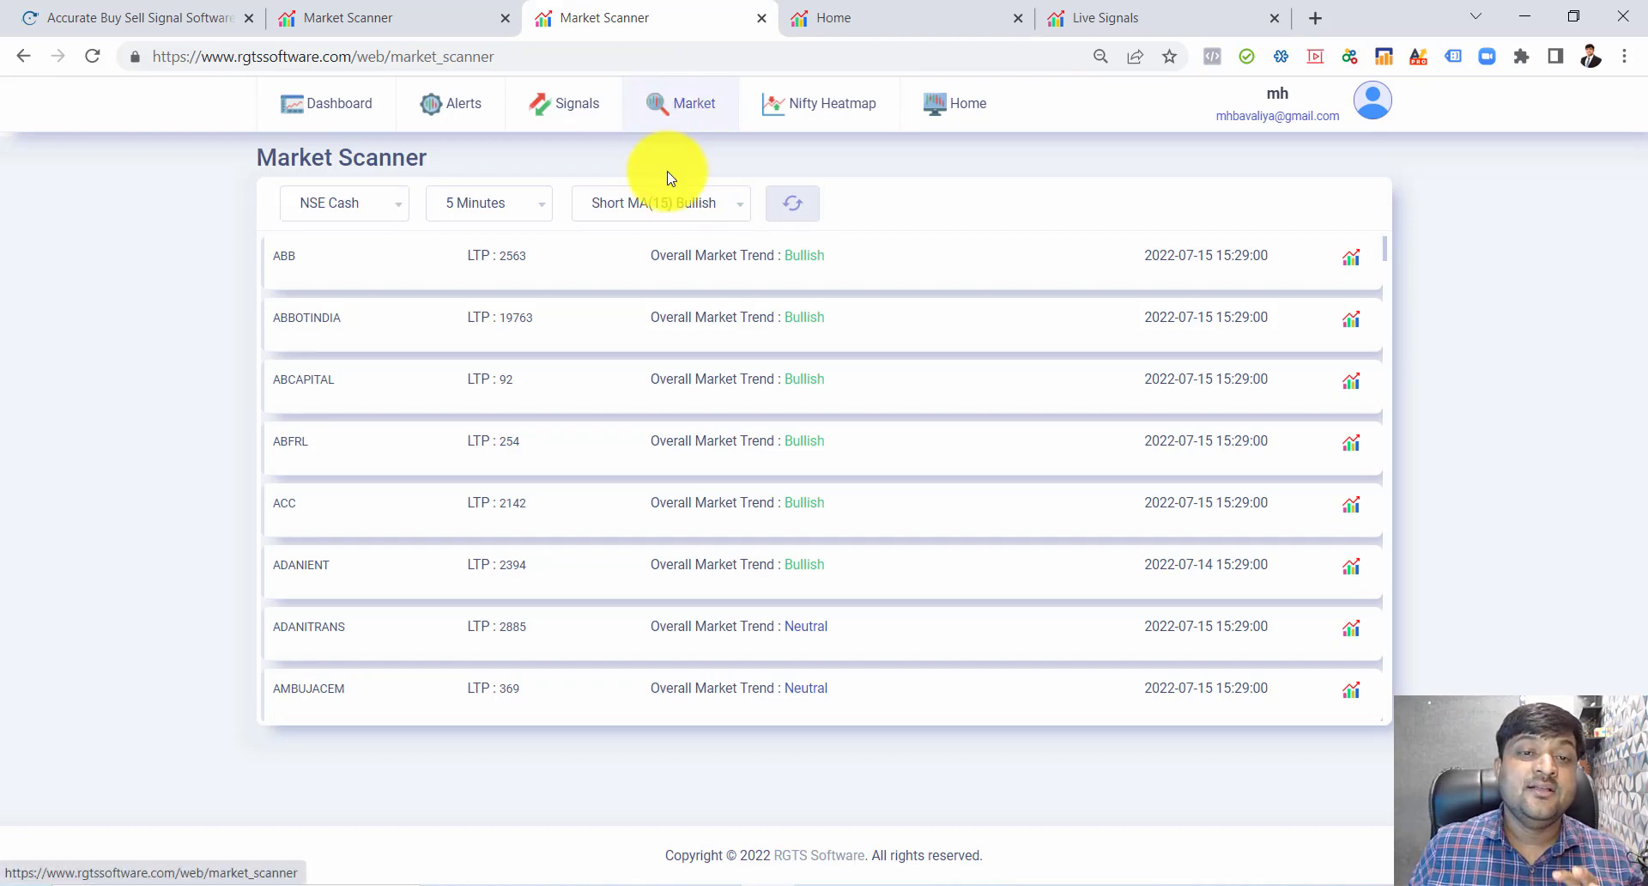
{"action": "left_click", "coordinate": [669, 206]}
{"action": "scroll", "coordinate": [678, 335], "scroll_direction": "down", "scroll_amount": 4}
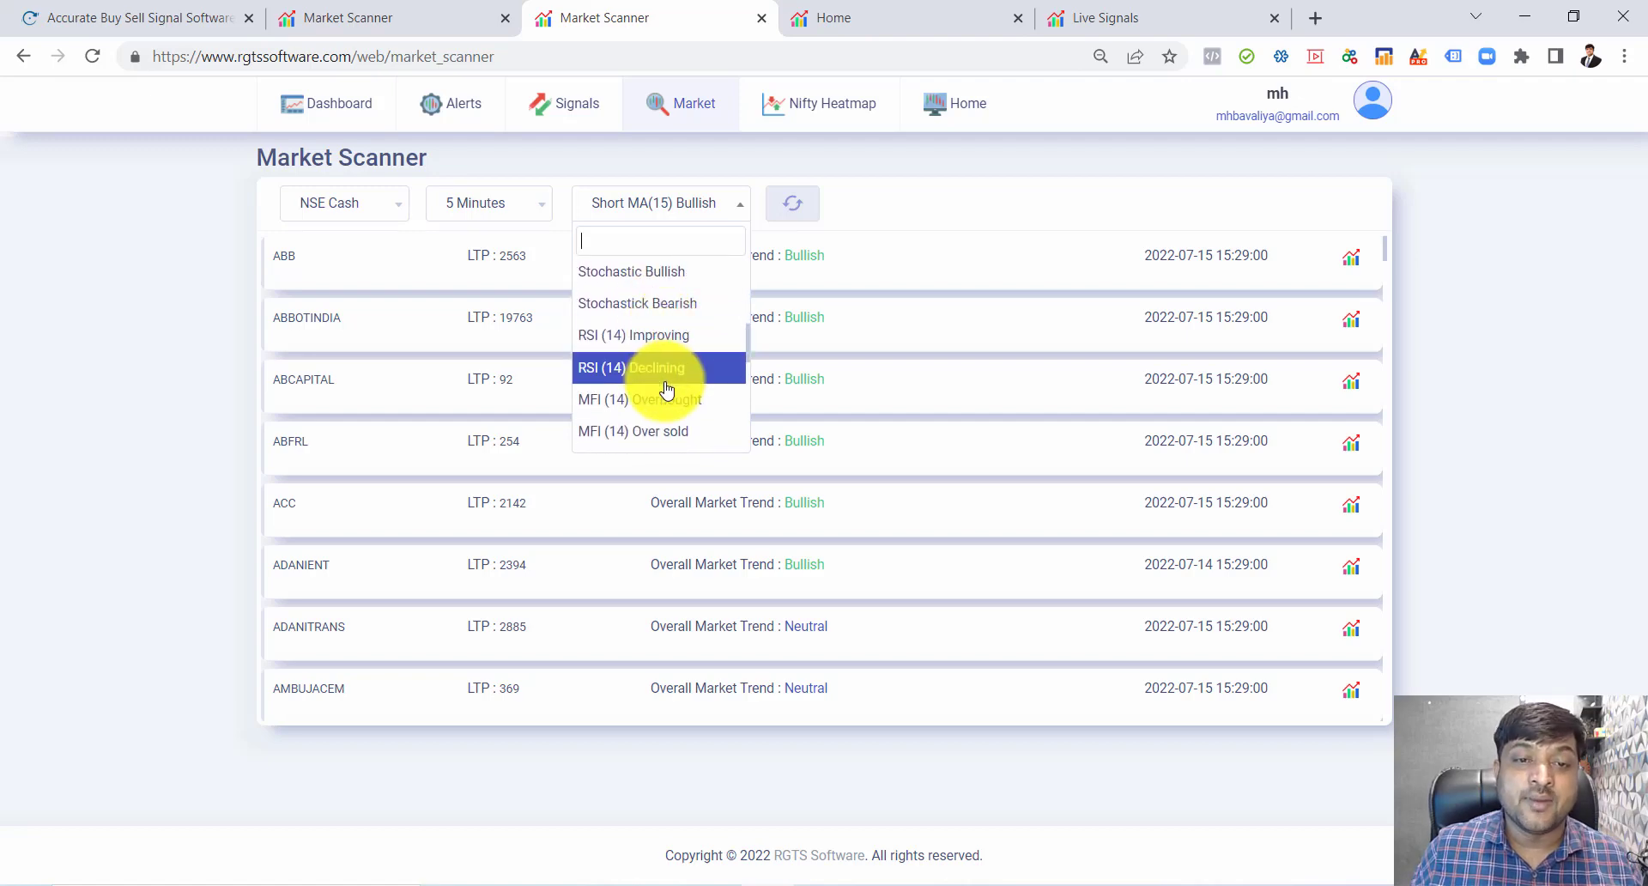
{"action": "scroll", "coordinate": [677, 406], "scroll_direction": "down", "scroll_amount": 1}
{"action": "scroll", "coordinate": [678, 395], "scroll_direction": "down", "scroll_amount": 4}
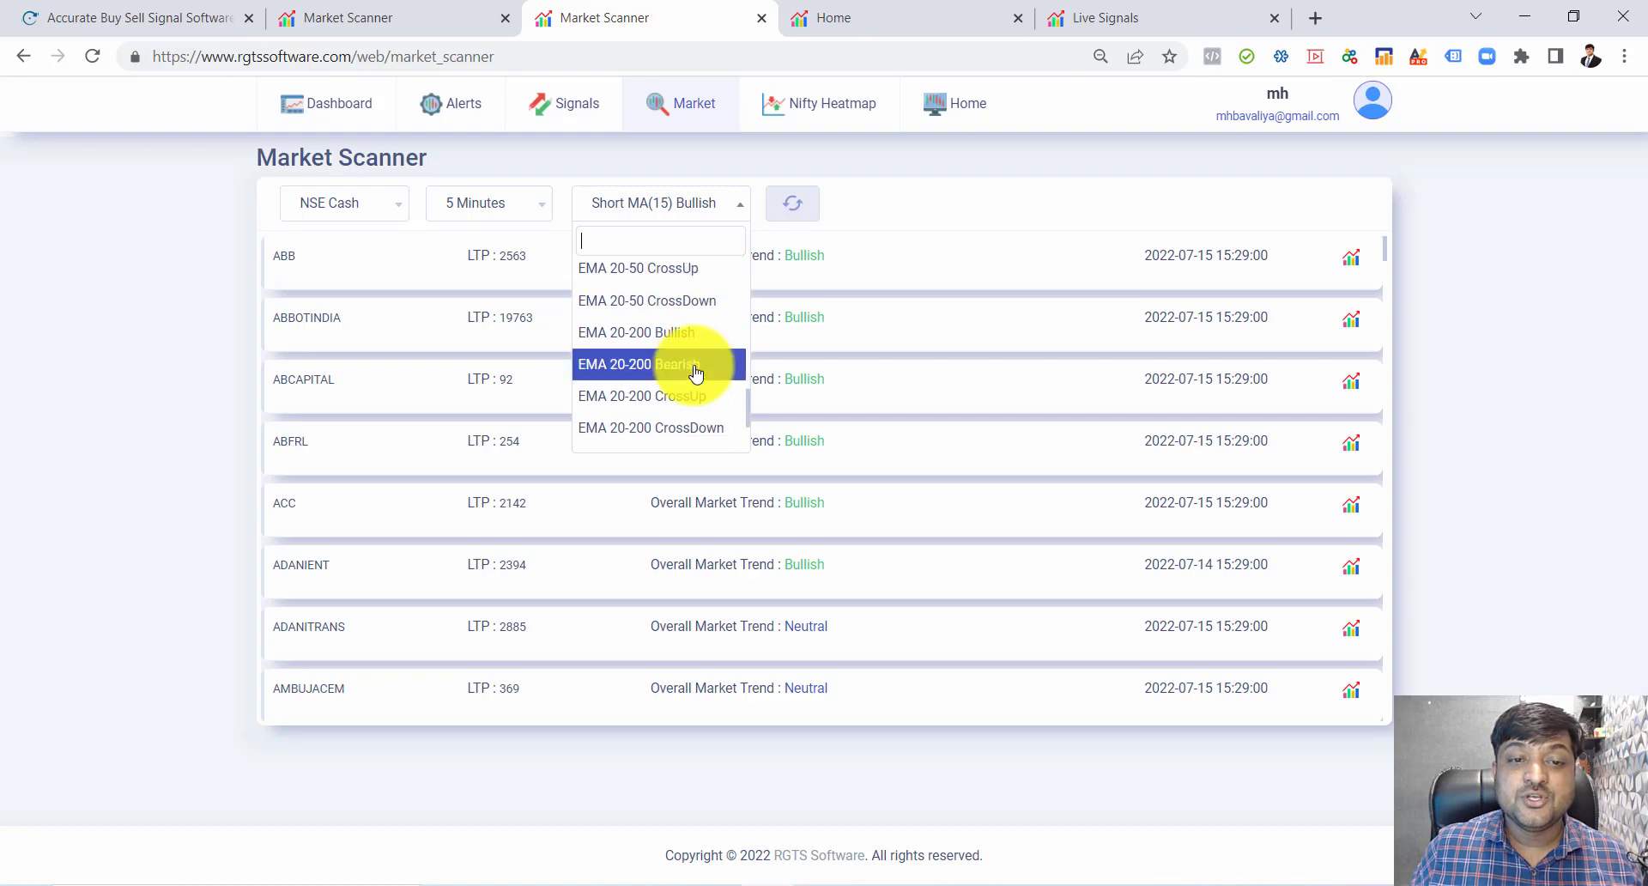
{"action": "left_click", "coordinate": [625, 407]}
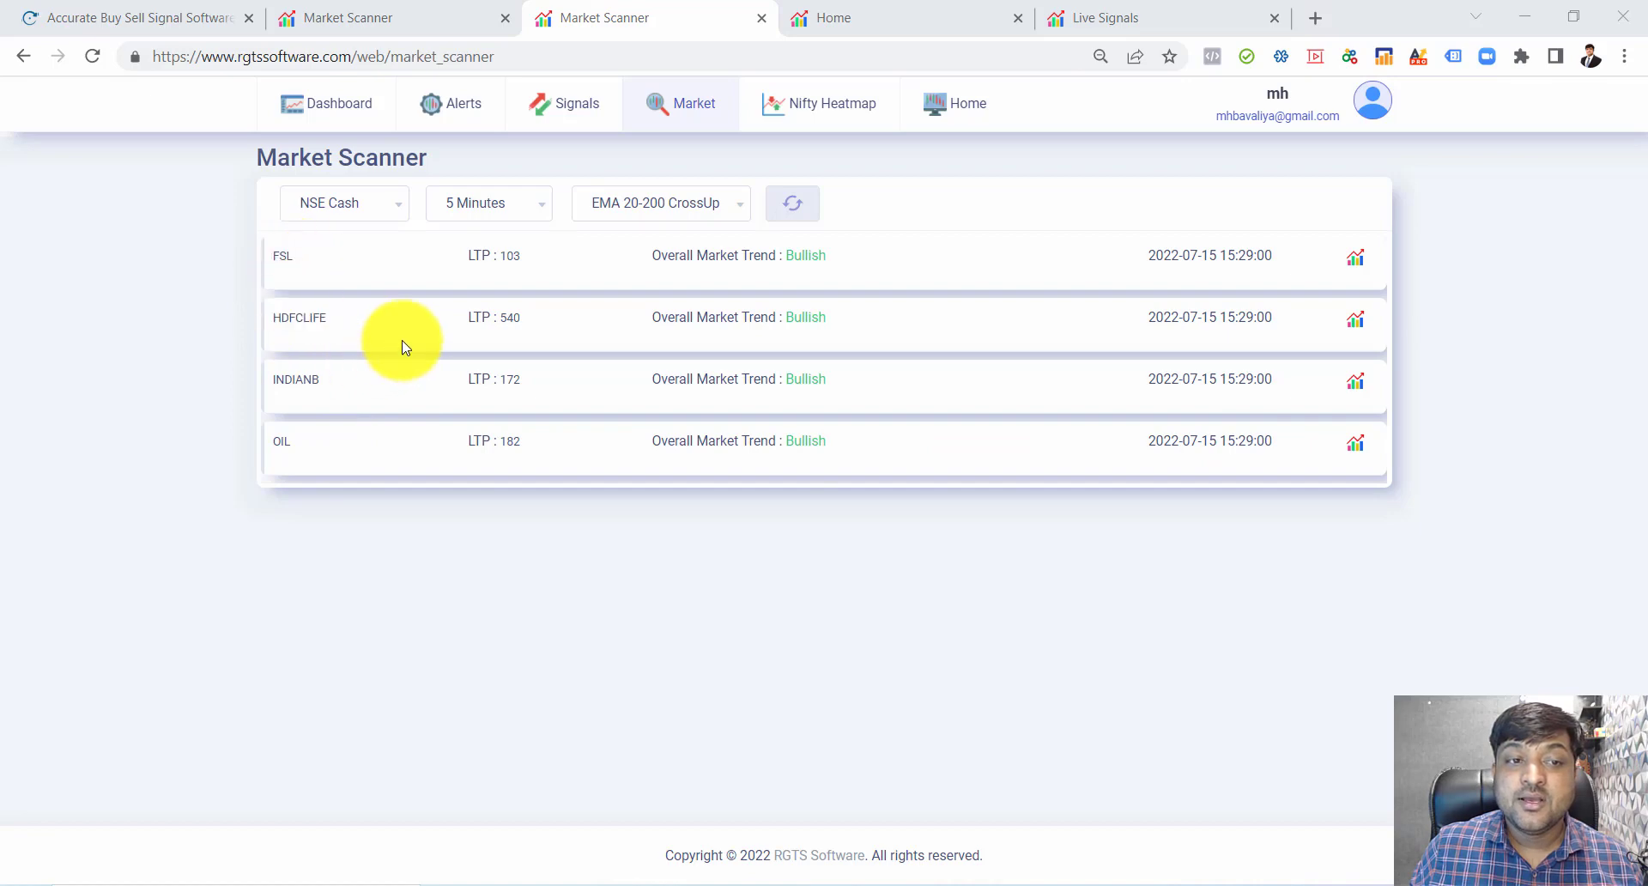
- Open the HDFCLIFE chart from the scan results and circle the latest candles above the long moving average
{"action": "left_click", "coordinate": [1355, 321]}
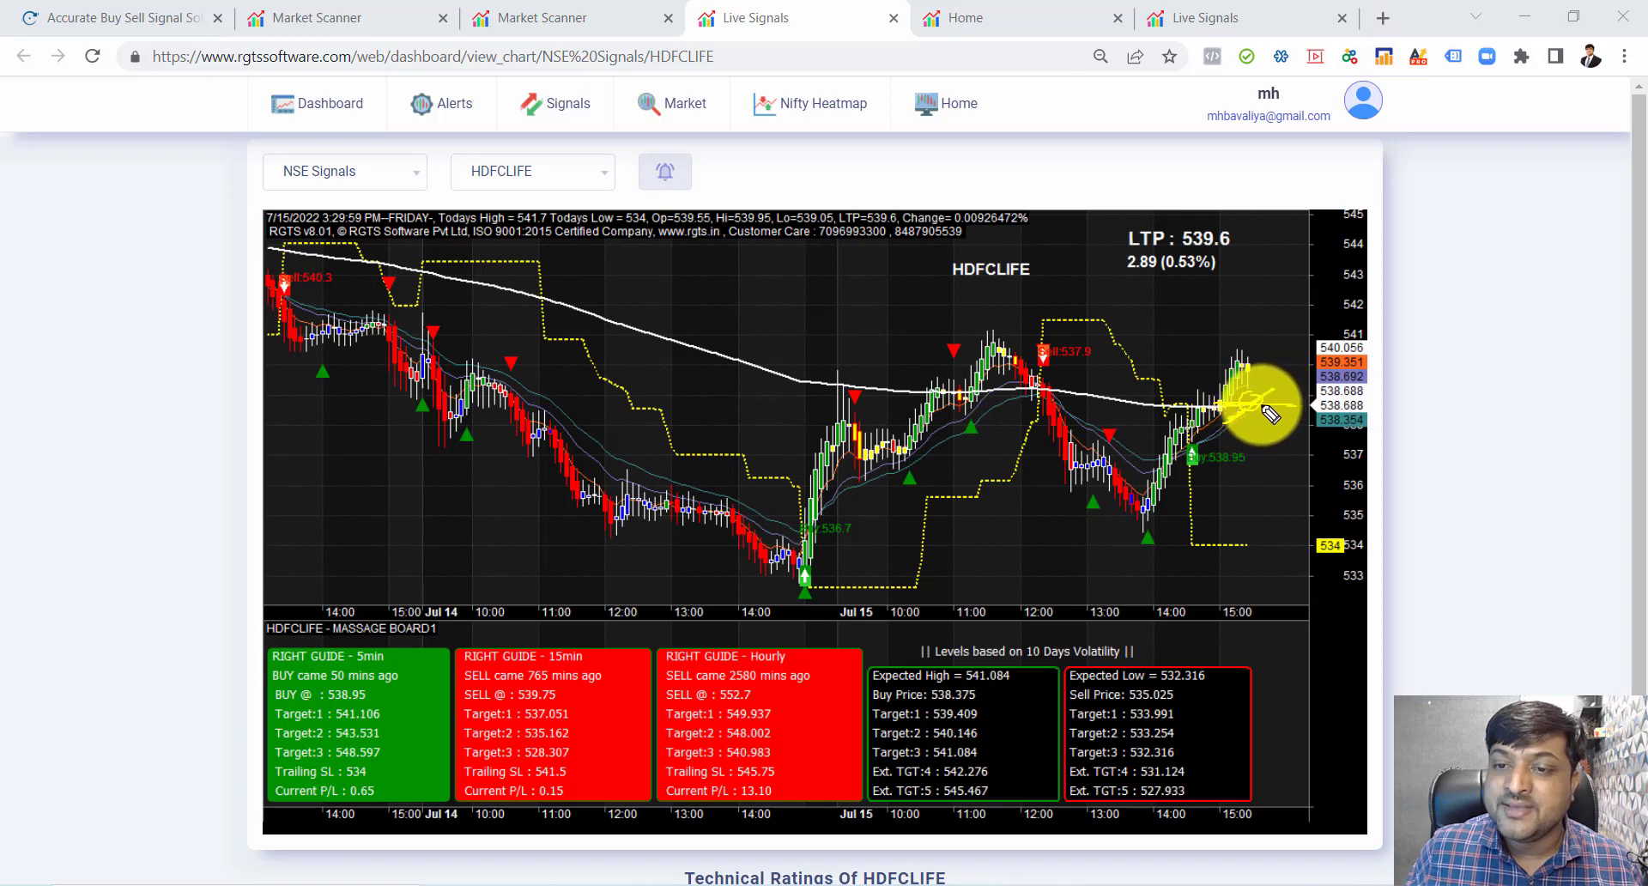
{"action": "mouse_move", "coordinate": [1277, 404]}
{"action": "left_mouse_down"}
{"action": "mouse_move", "coordinate": [1261, 349]}
{"action": "mouse_move", "coordinate": [1240, 371]}
{"action": "left_mouse_up"}
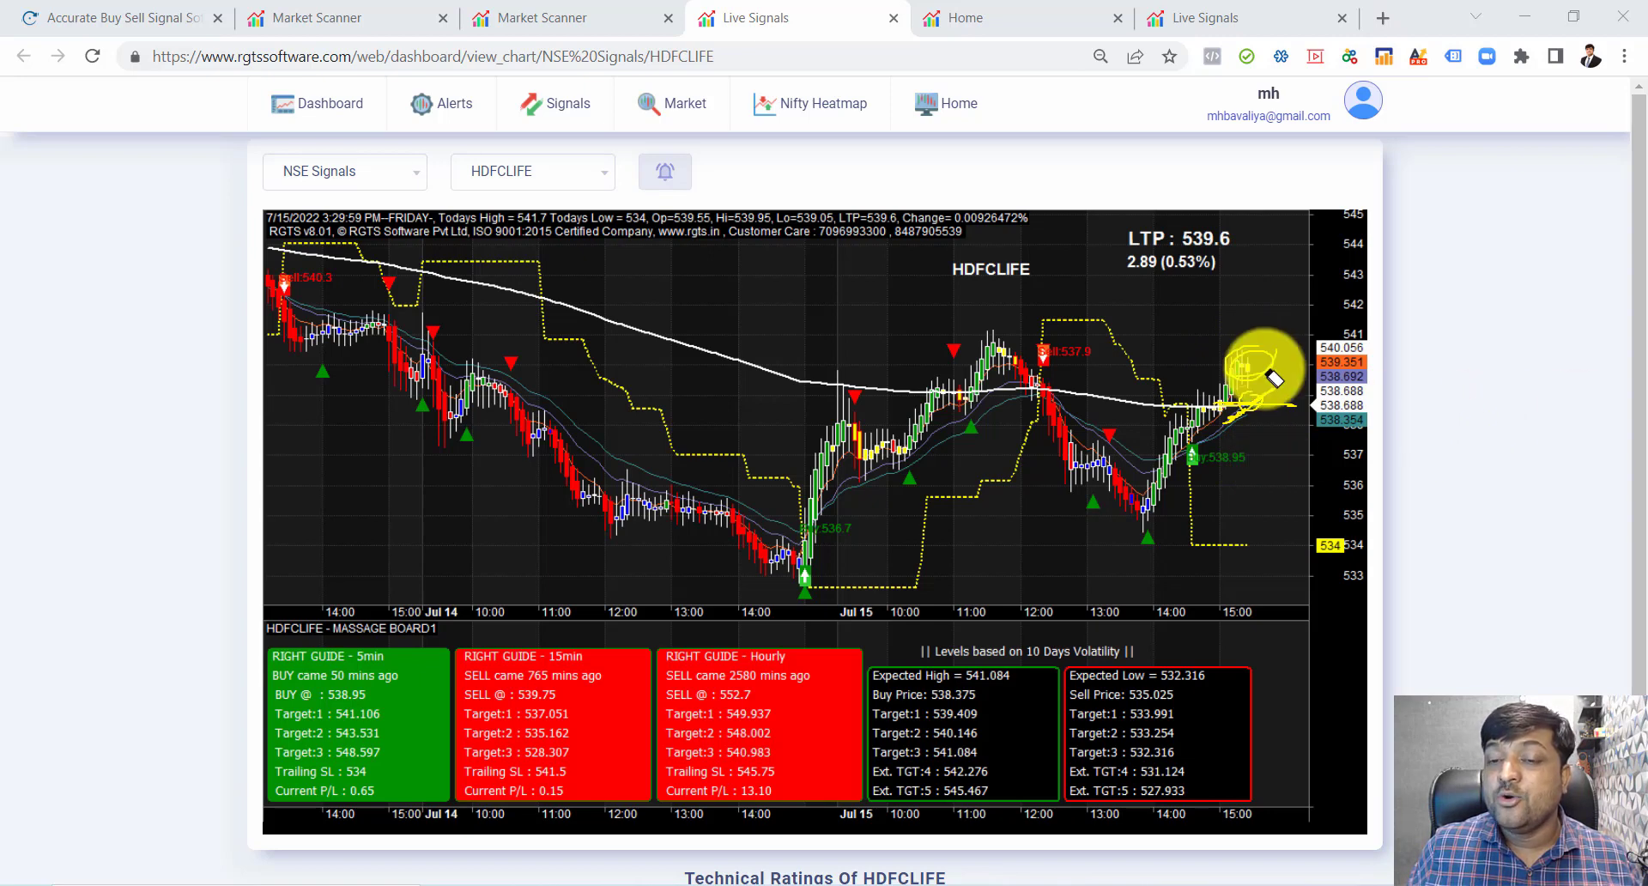
- Clear the drawn markings from the HDFCLIFE chart and return to the Market Scanner
{"action": "left_click", "coordinate": [1250, 397]}
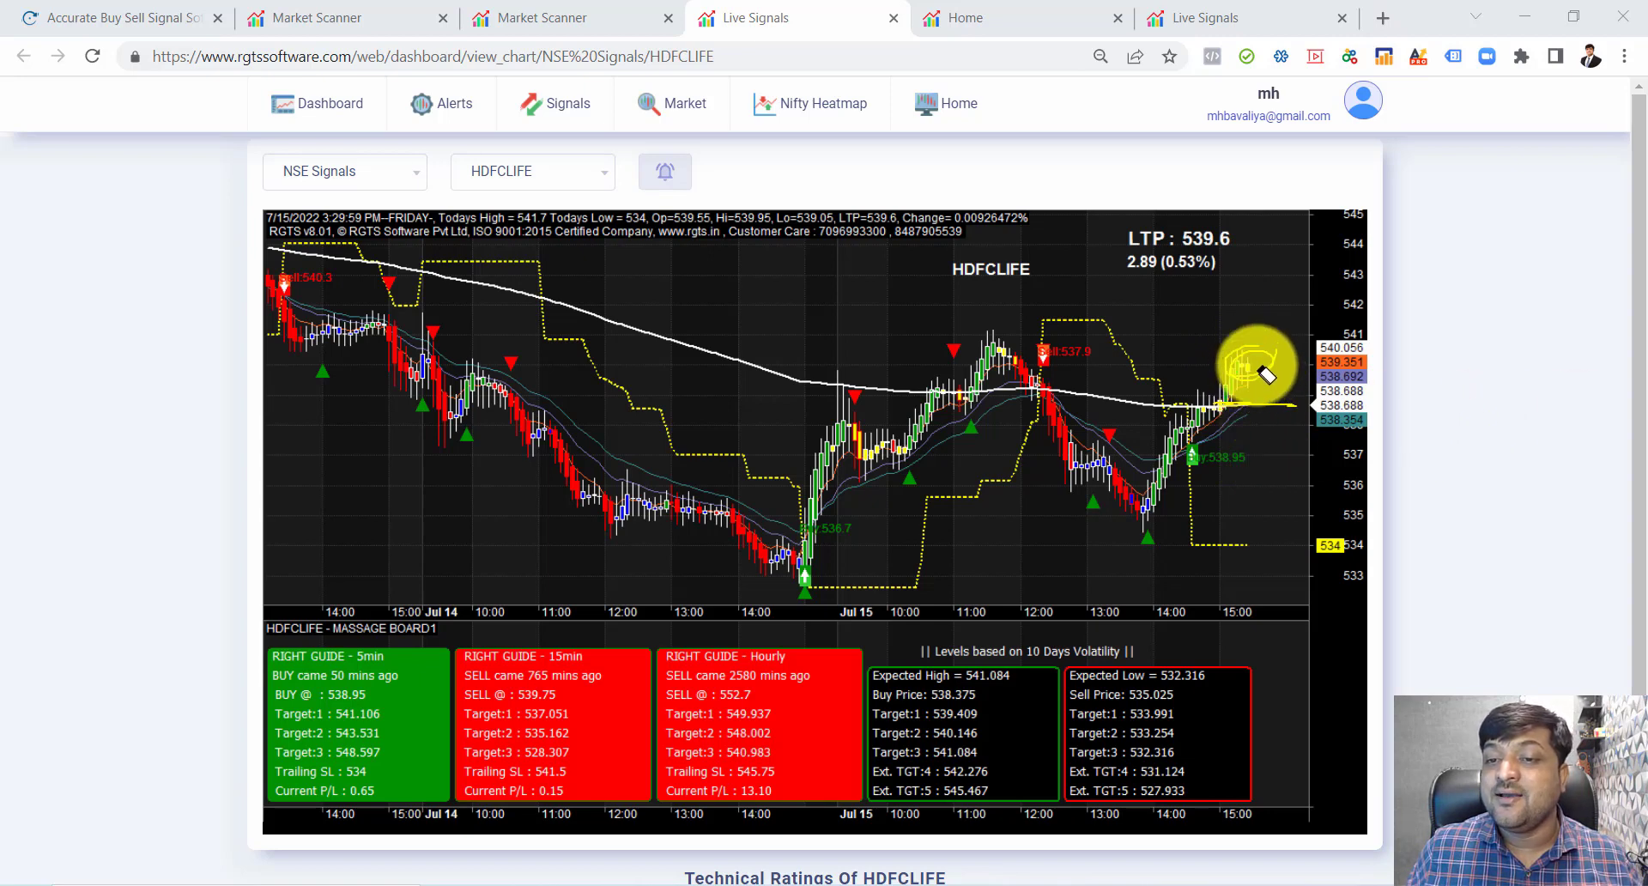
{"action": "left_click", "coordinate": [1268, 379]}
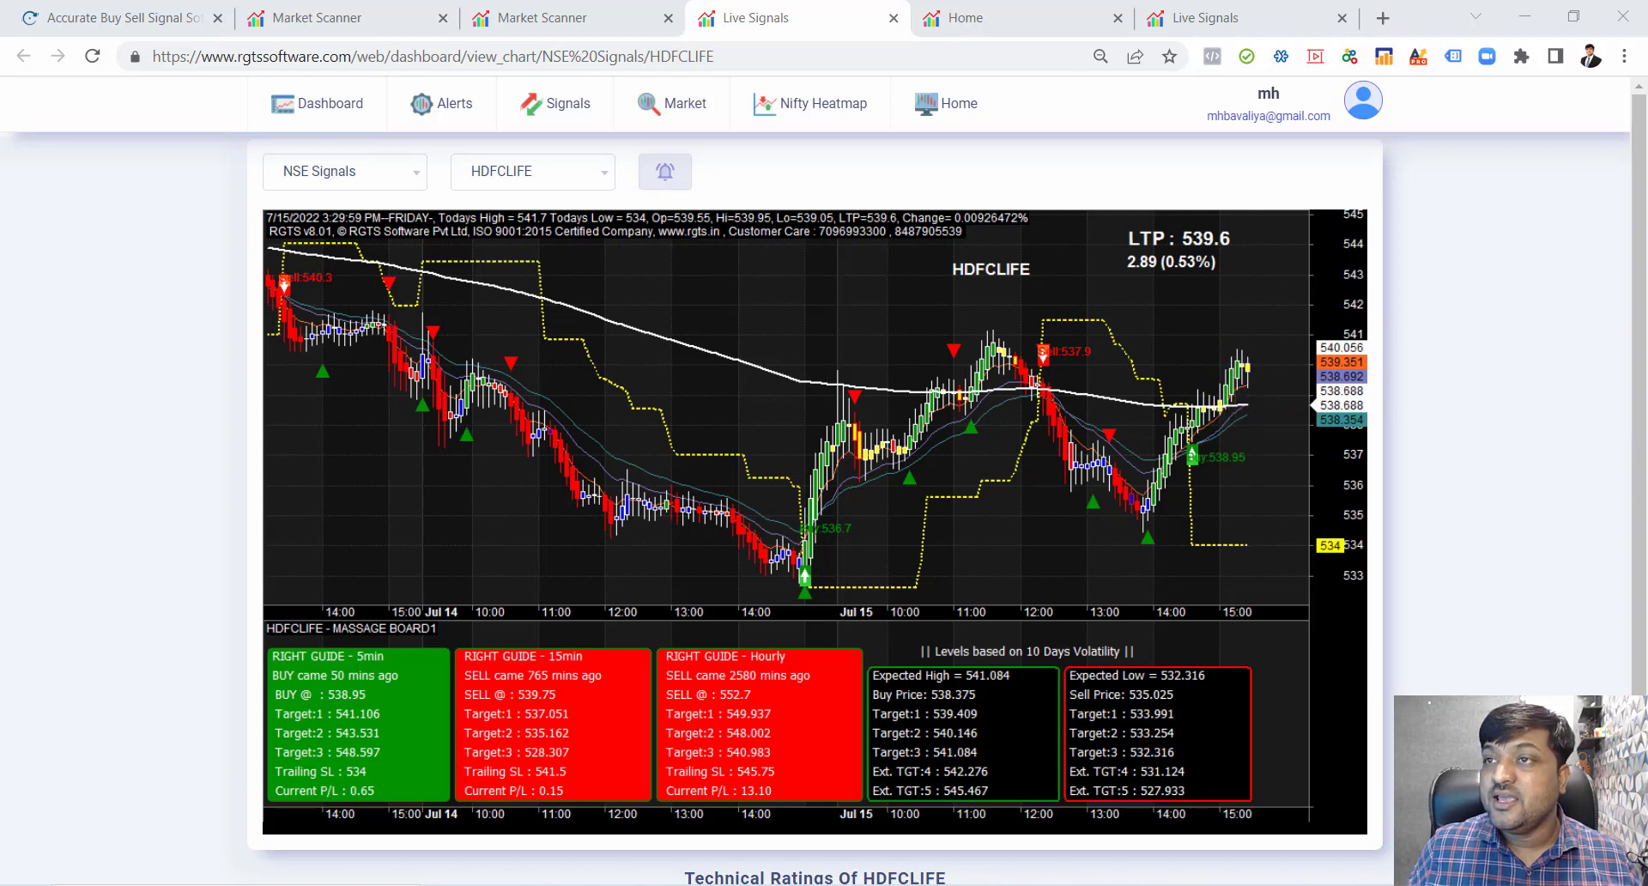
{"action": "left_click", "coordinate": [665, 102]}
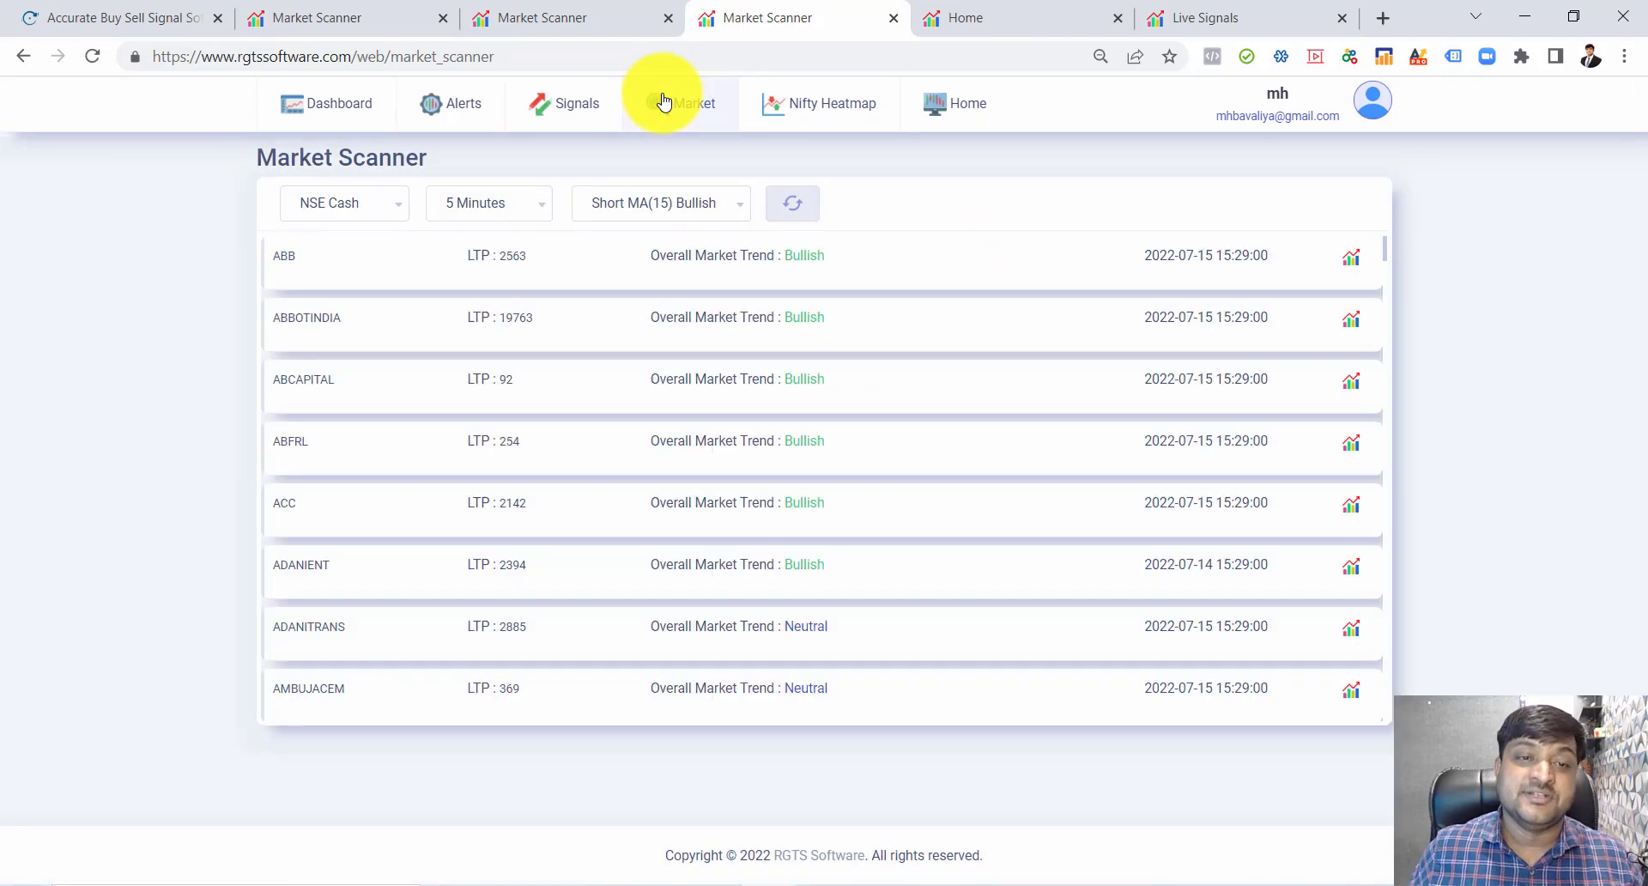
- Set the scanner's market to NSE Cash and its timeframe to 15 Minutes
{"action": "left_click", "coordinate": [519, 206]}
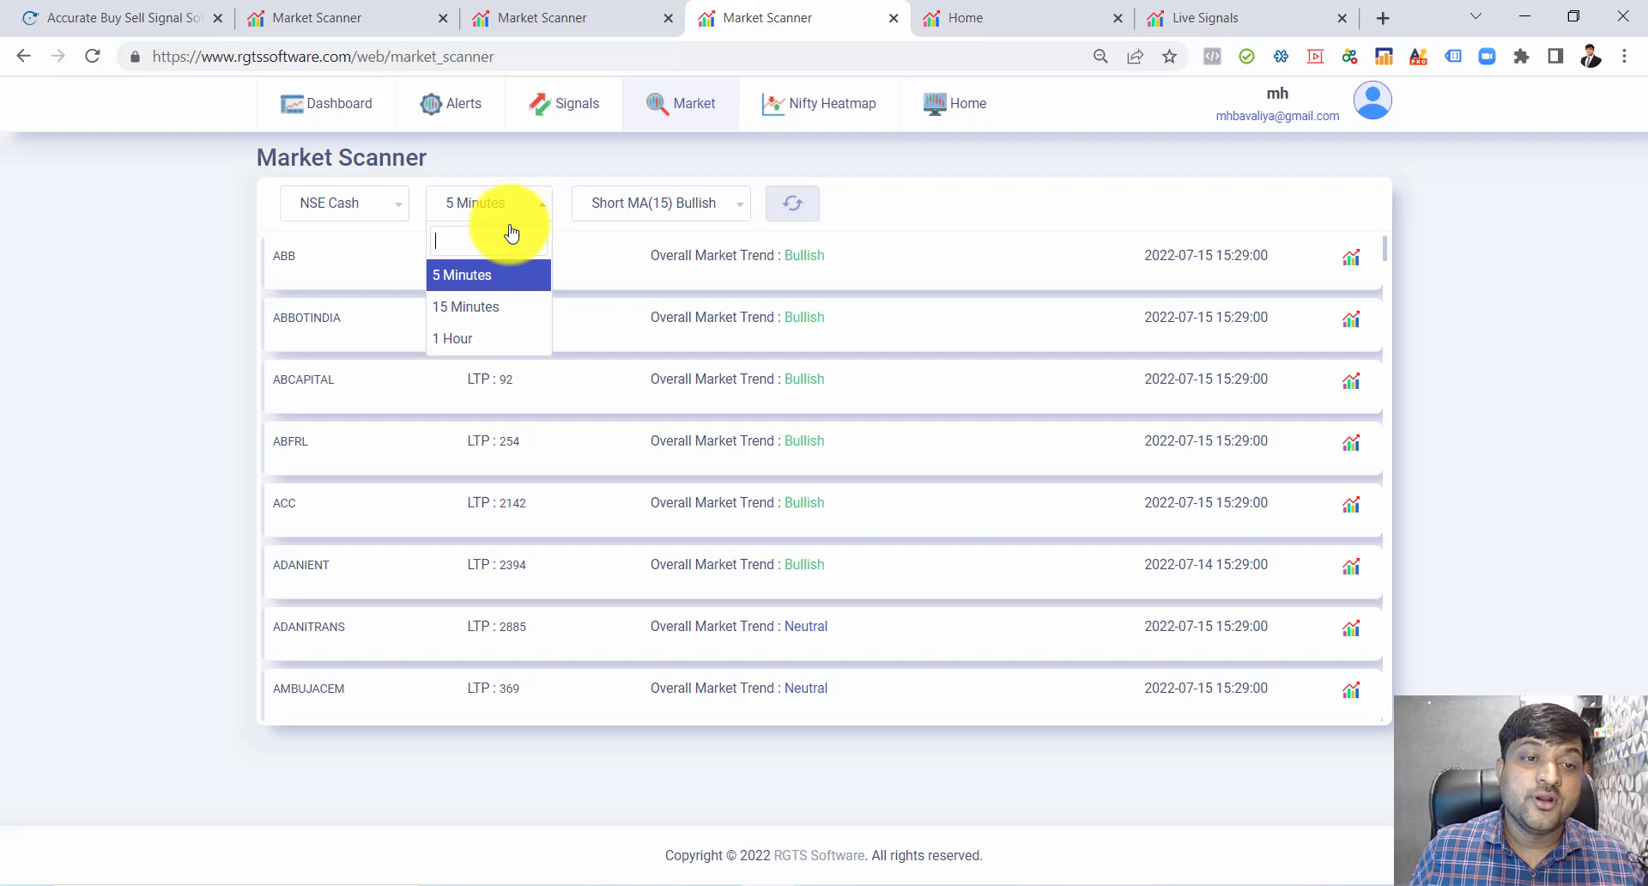
{"action": "left_click", "coordinate": [385, 206]}
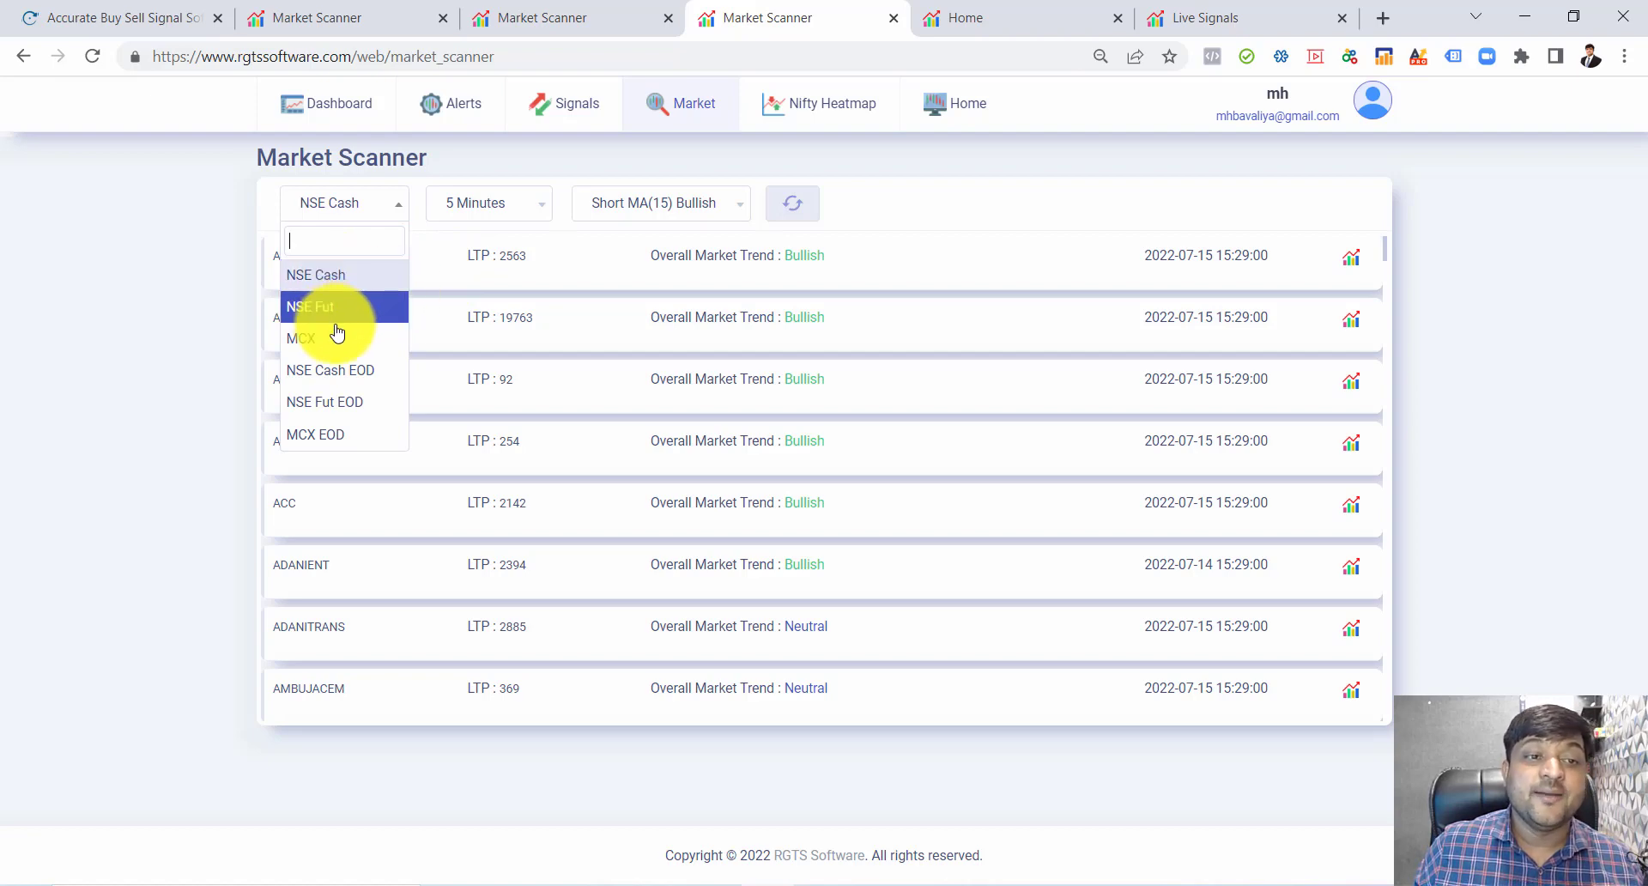
{"action": "left_click", "coordinate": [360, 273]}
{"action": "left_click", "coordinate": [497, 214]}
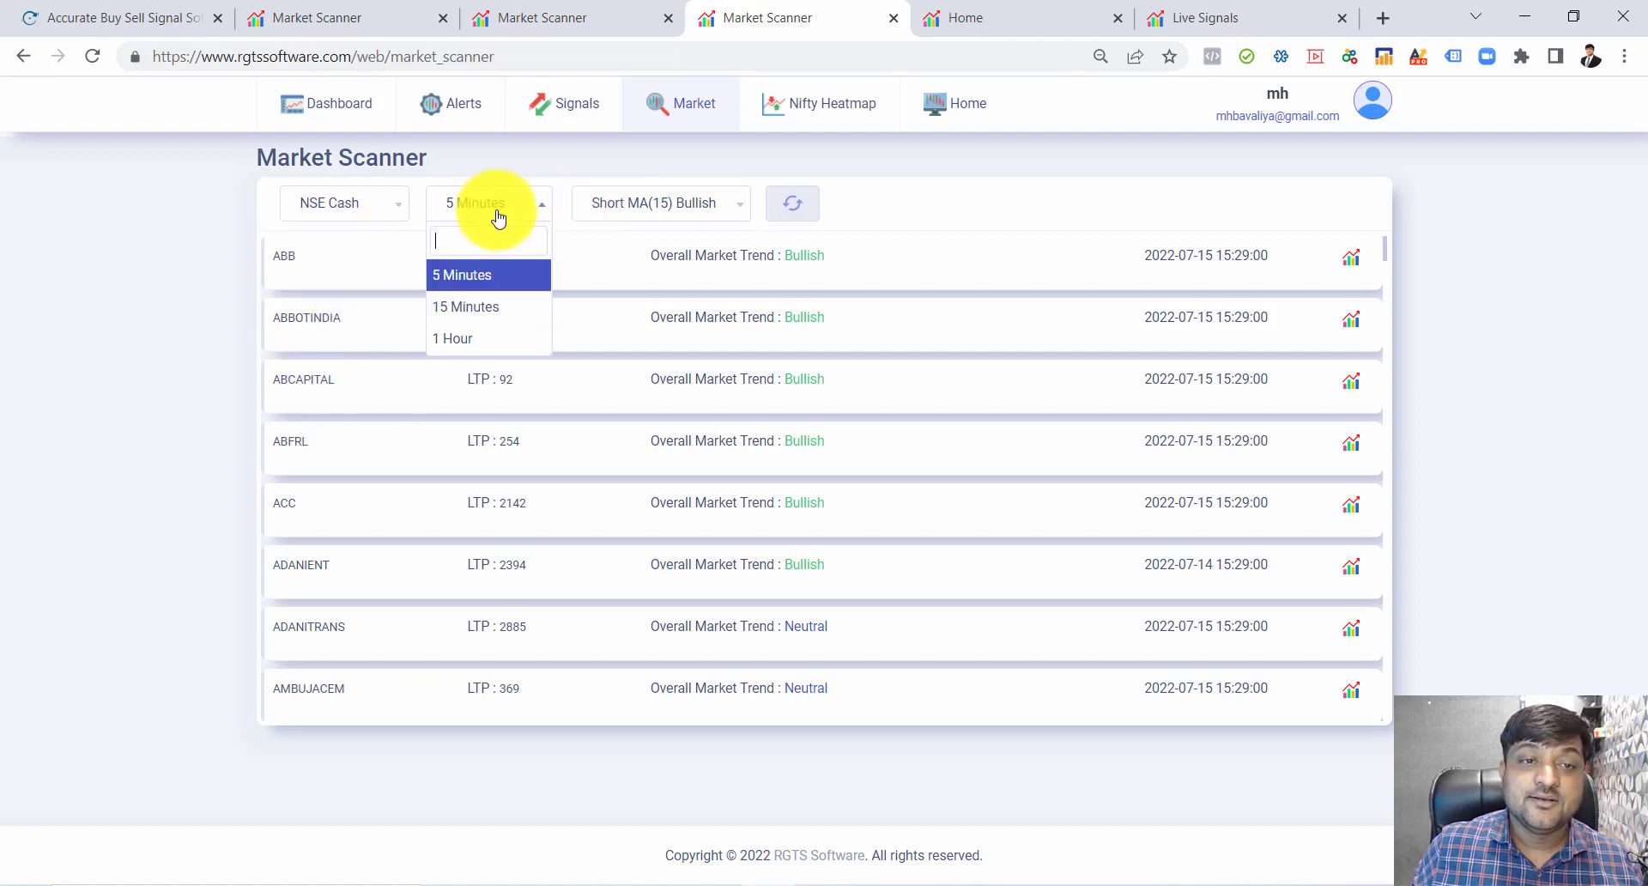
{"action": "left_click", "coordinate": [460, 309]}
- Set the scan condition to EMA 50-200 Bullish
{"action": "left_click", "coordinate": [676, 217]}
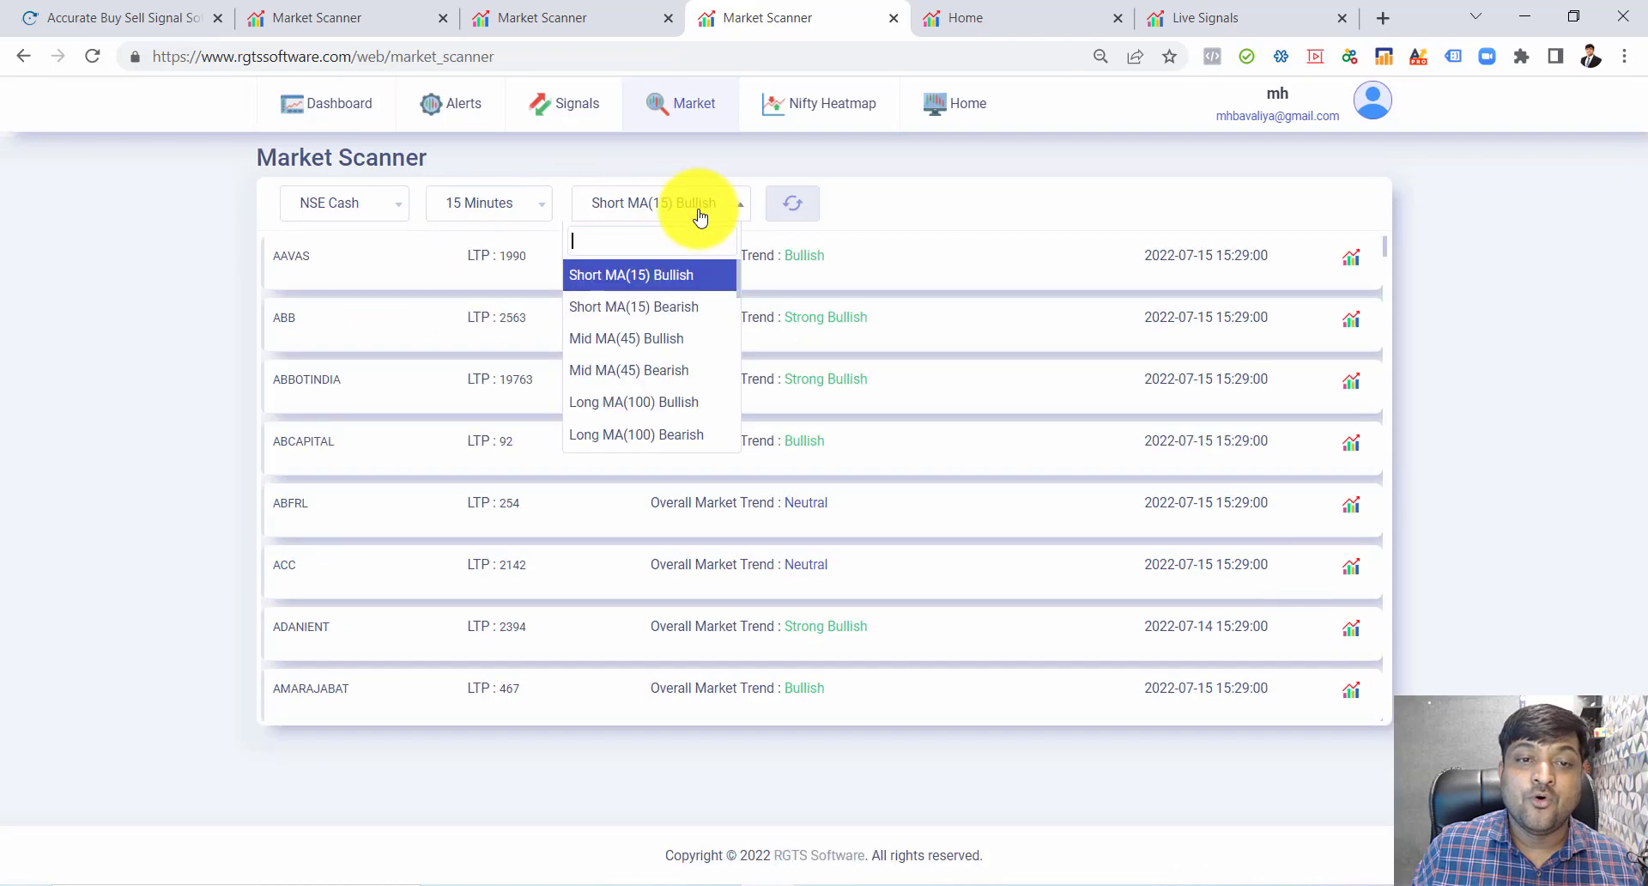
{"action": "scroll", "coordinate": [657, 341], "scroll_direction": "down", "scroll_amount": 2}
{"action": "scroll", "coordinate": [656, 340], "scroll_direction": "down", "scroll_amount": 5}
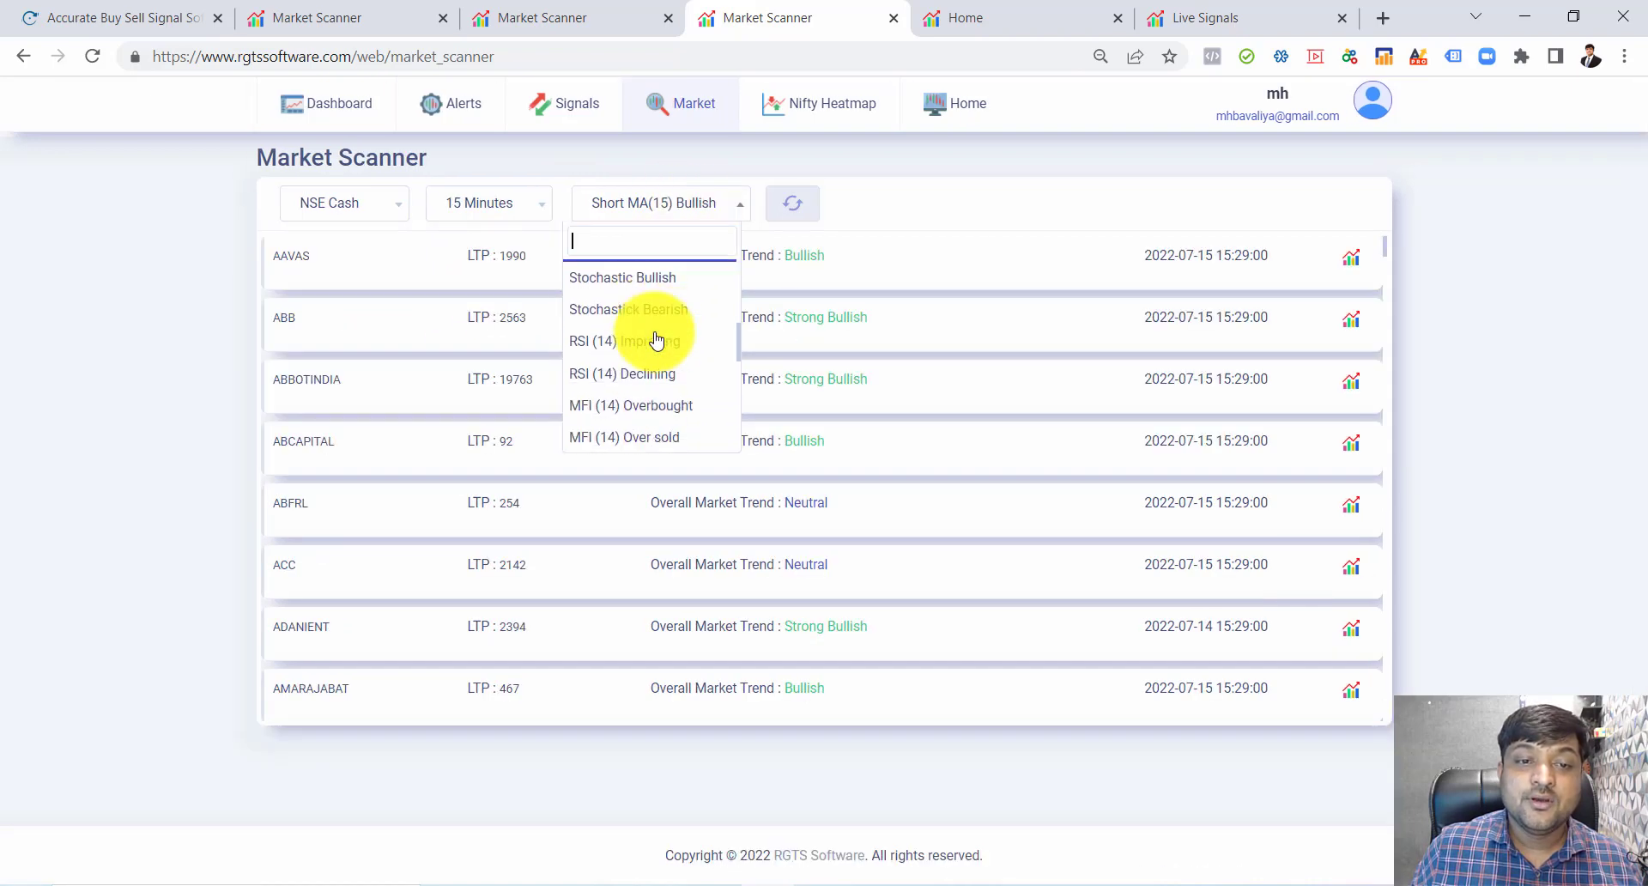
{"action": "scroll", "coordinate": [691, 350], "scroll_direction": "down", "scroll_amount": 4}
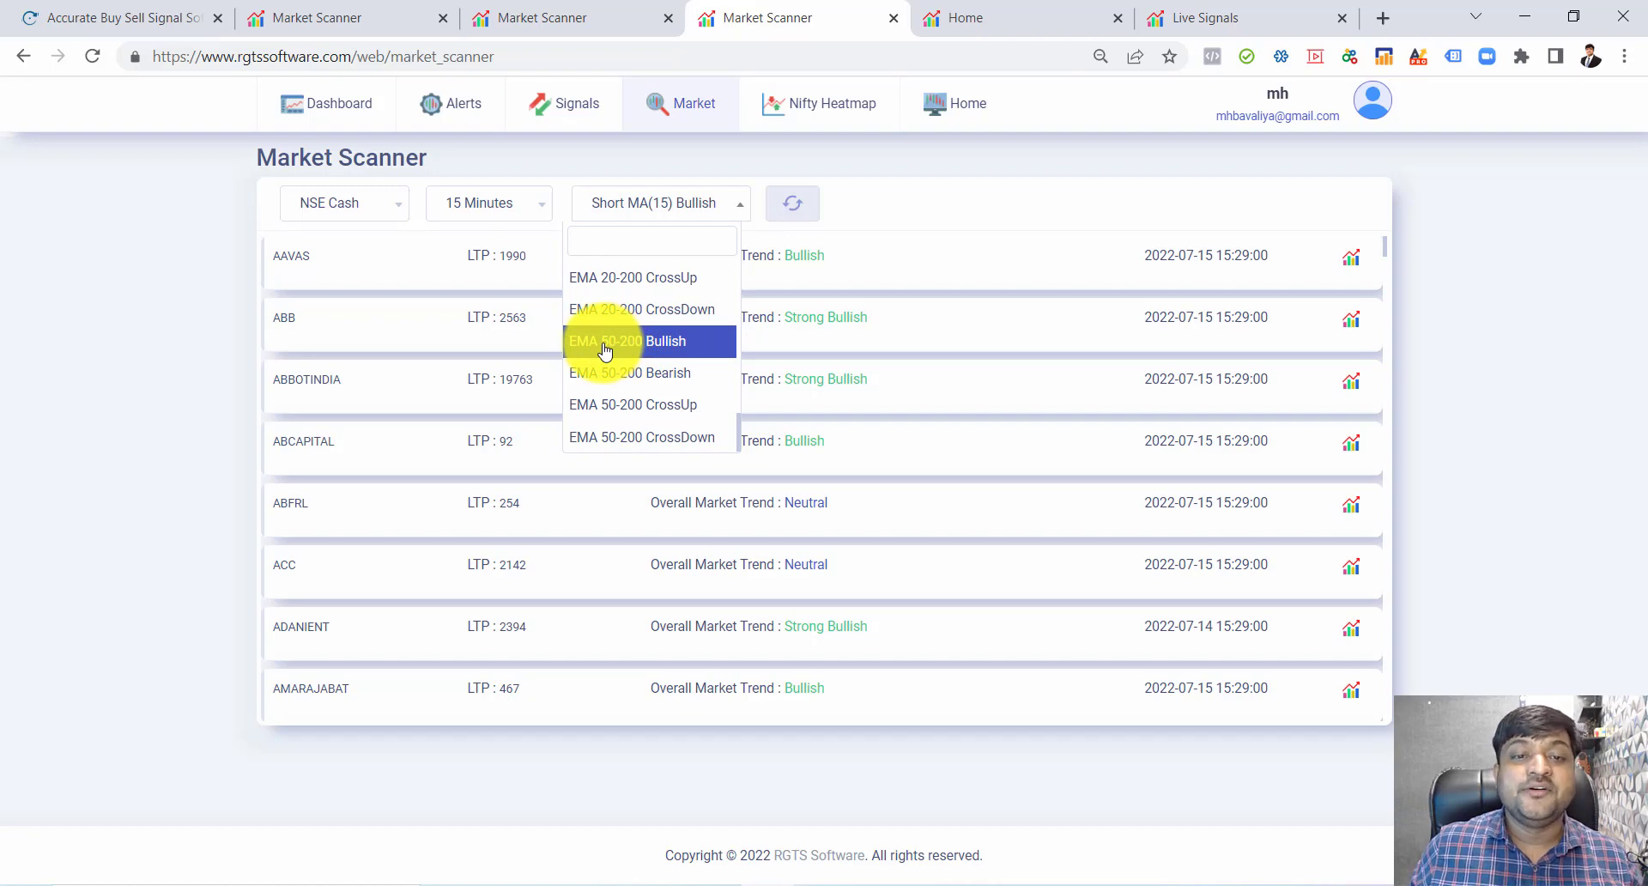
{"action": "left_click", "coordinate": [604, 341]}
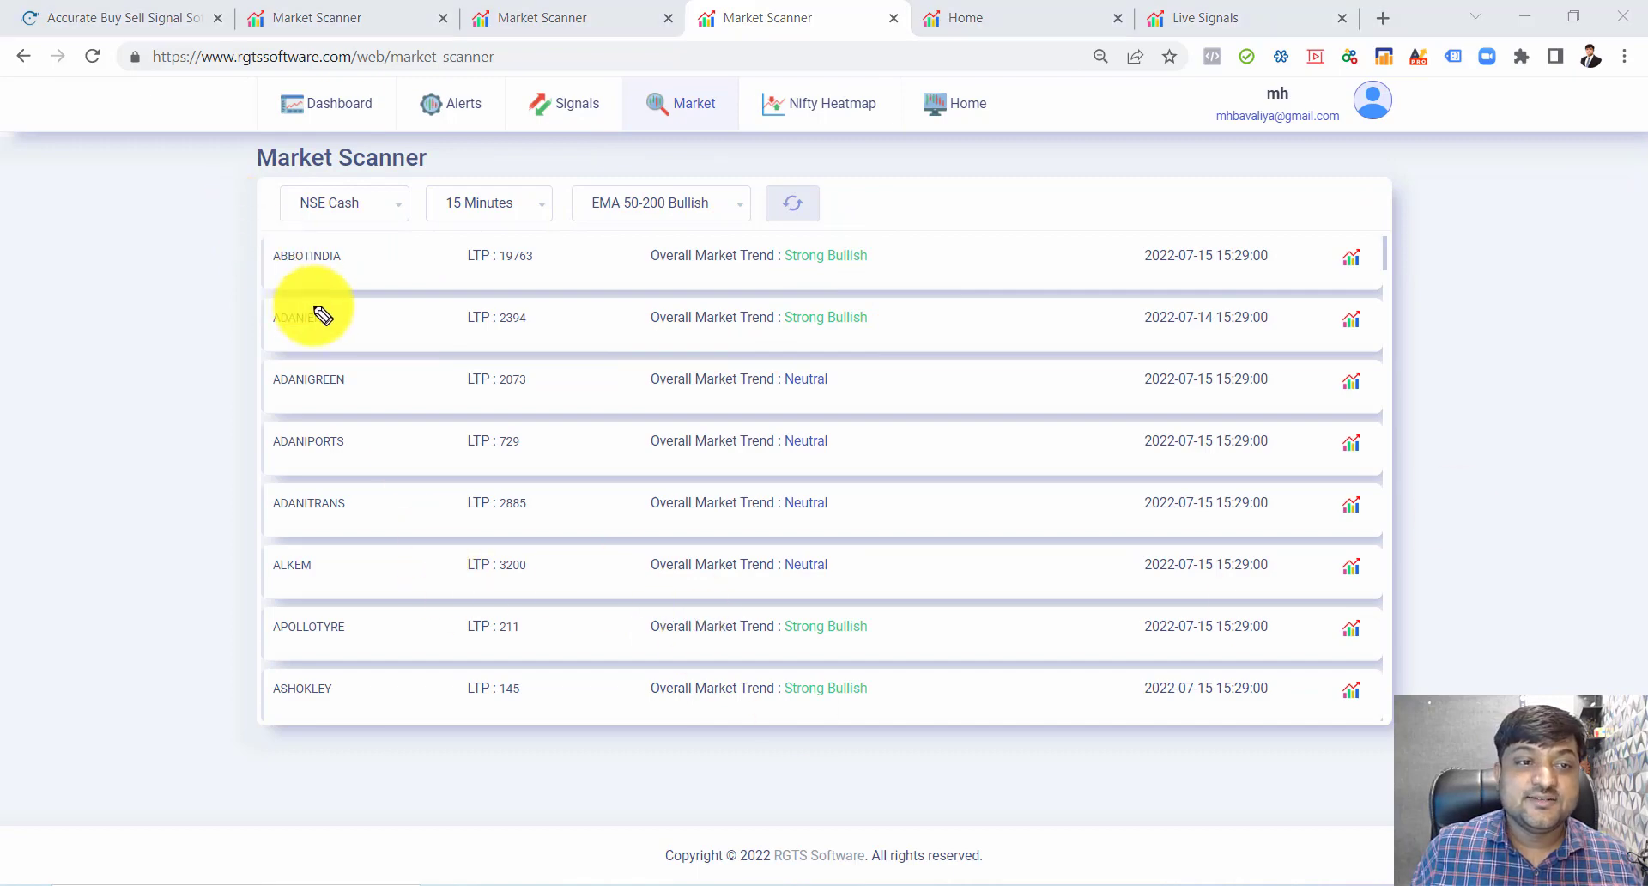
- Underline the stock names in the scan results, from ABBOTINDIA through ASHOKLEY
{"action": "left_click_drag", "start_coordinate": [276, 279], "coordinate": [340, 270]}
{"action": "left_click_drag", "start_coordinate": [304, 336], "coordinate": [349, 321]}
{"action": "left_click_drag", "start_coordinate": [318, 399], "coordinate": [360, 384]}
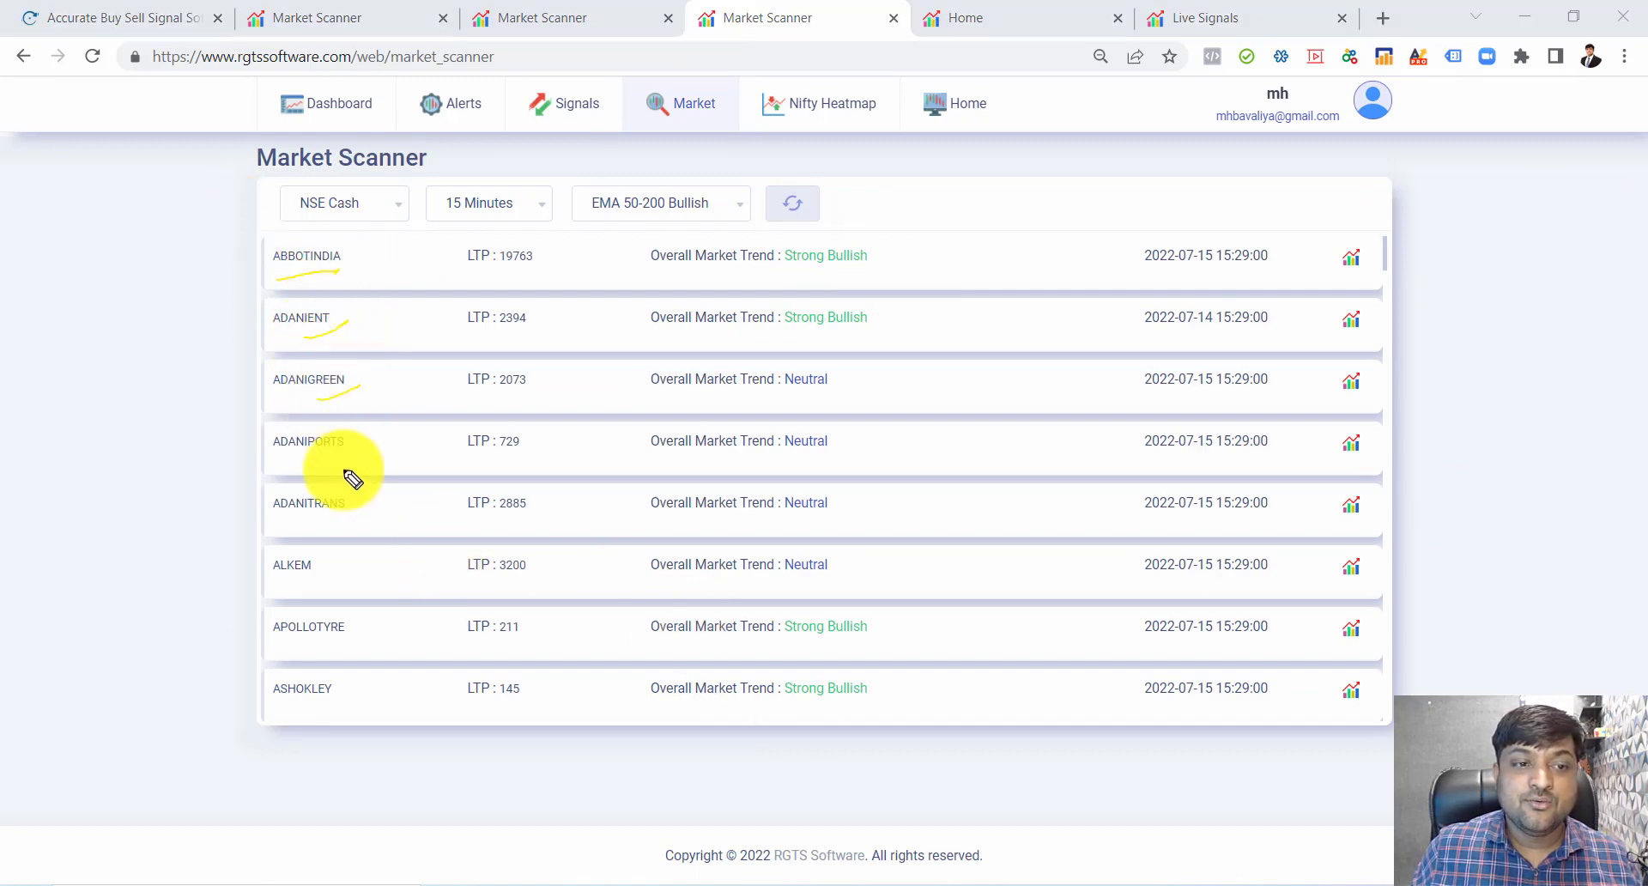
{"action": "left_click_drag", "start_coordinate": [337, 474], "coordinate": [374, 448]}
{"action": "left_click_drag", "start_coordinate": [342, 513], "coordinate": [376, 492]}
{"action": "left_click_drag", "start_coordinate": [314, 576], "coordinate": [375, 542]}
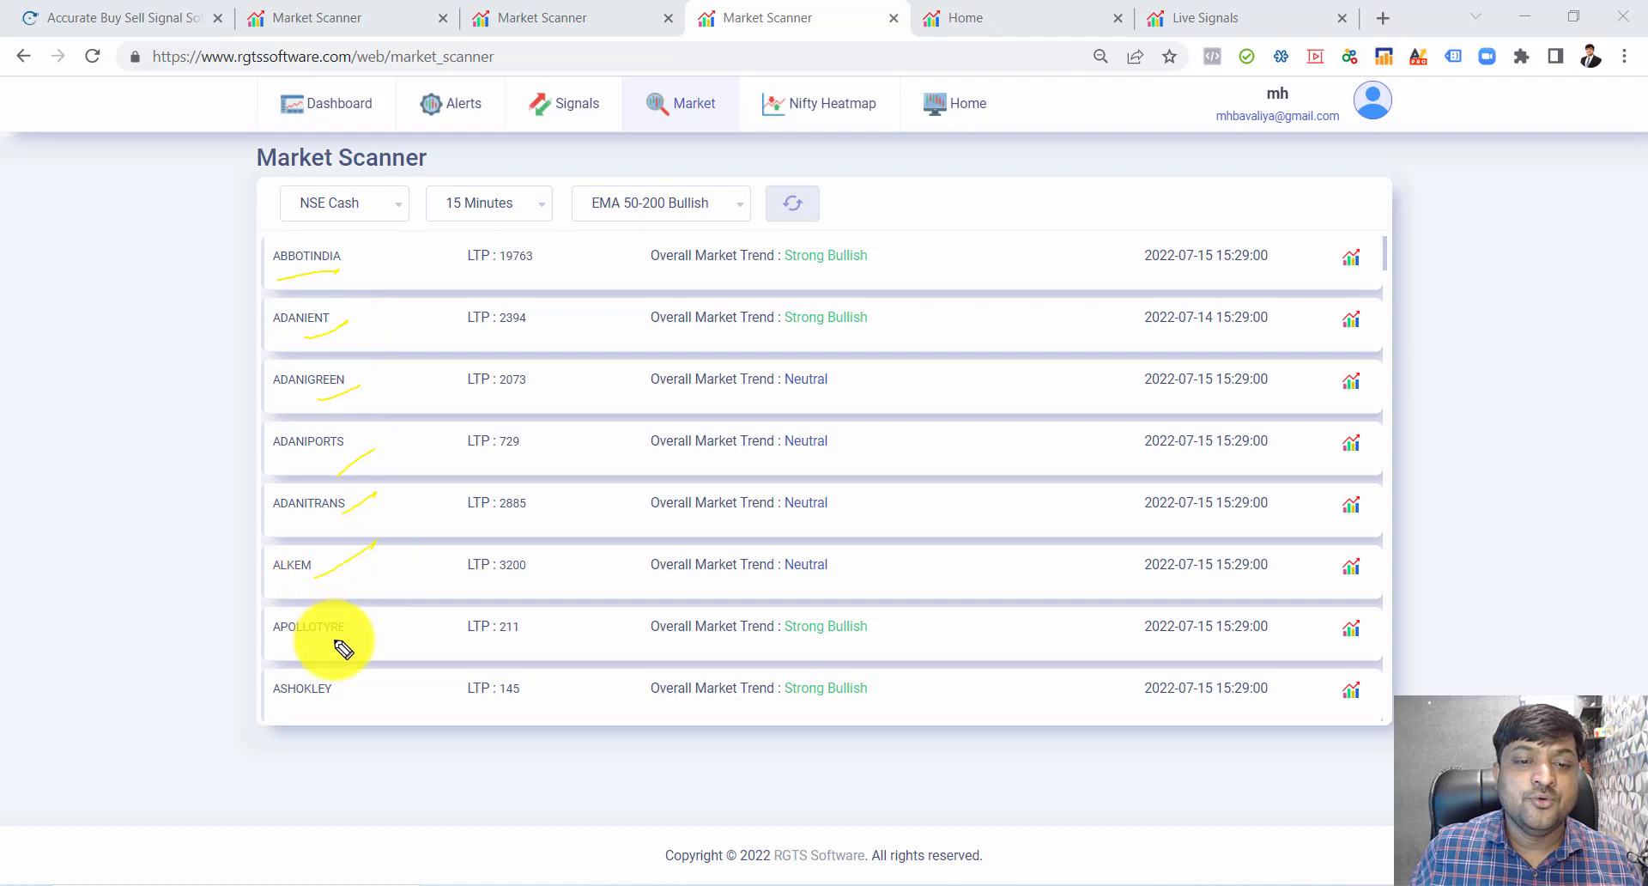
{"action": "left_click_drag", "start_coordinate": [337, 642], "coordinate": [376, 635]}
{"action": "left_click_drag", "start_coordinate": [356, 695], "coordinate": [383, 681]}
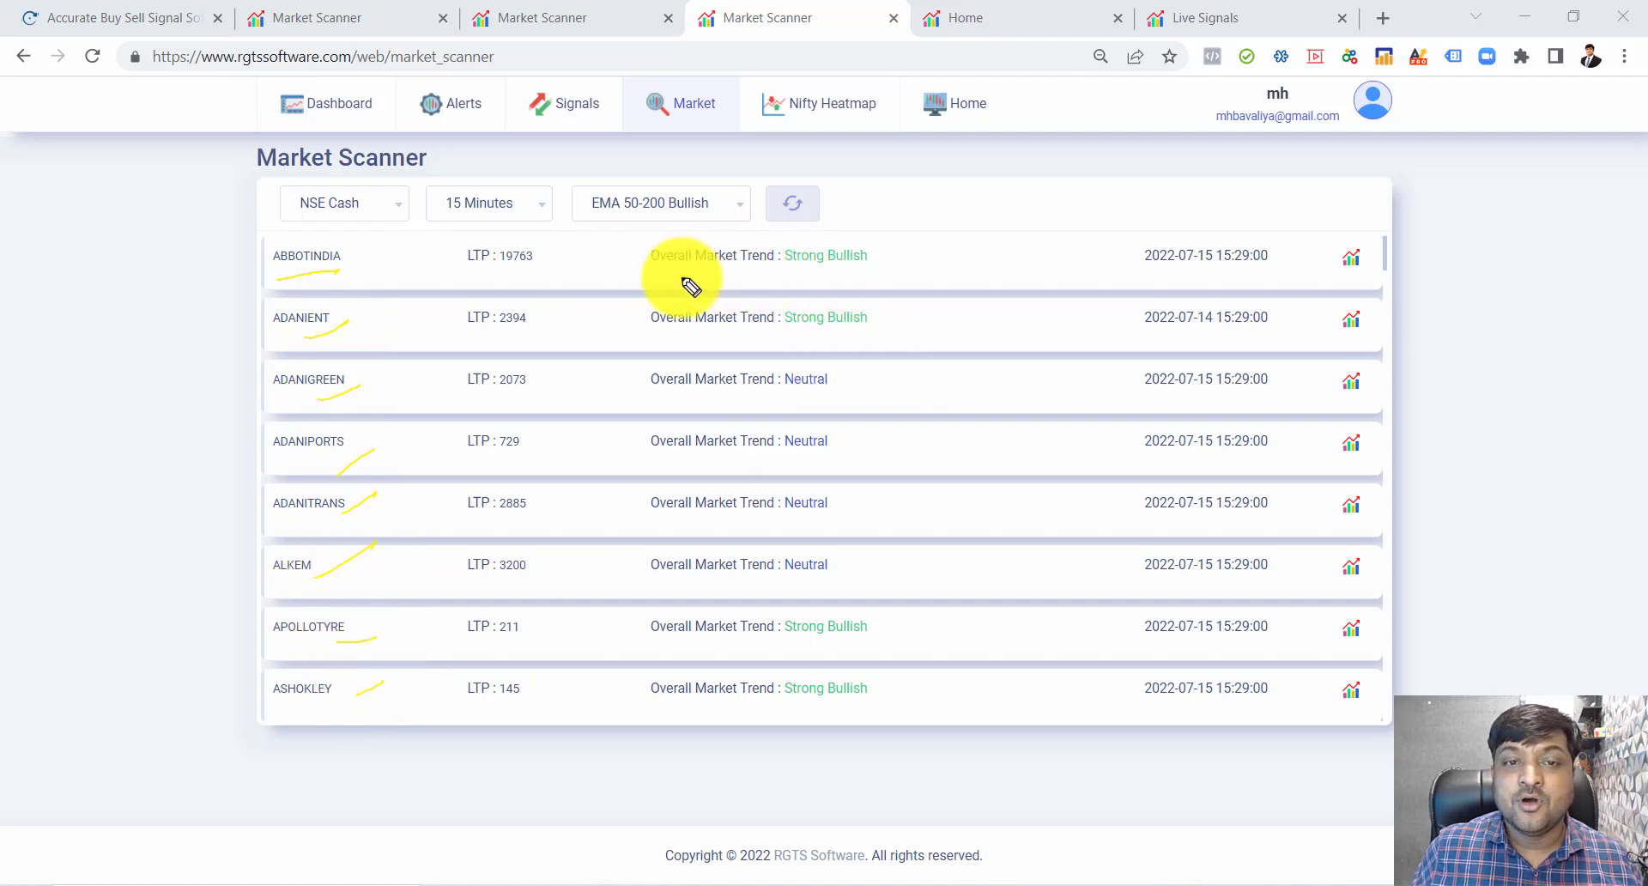
- Underline the overall market trend of ABBOTINDIA, ADANIENT and ADANIGREEN, and clear all markings from the page
{"action": "left_click_drag", "start_coordinate": [677, 276], "coordinate": [823, 275]}
{"action": "left_click_drag", "start_coordinate": [691, 289], "coordinate": [839, 276]}
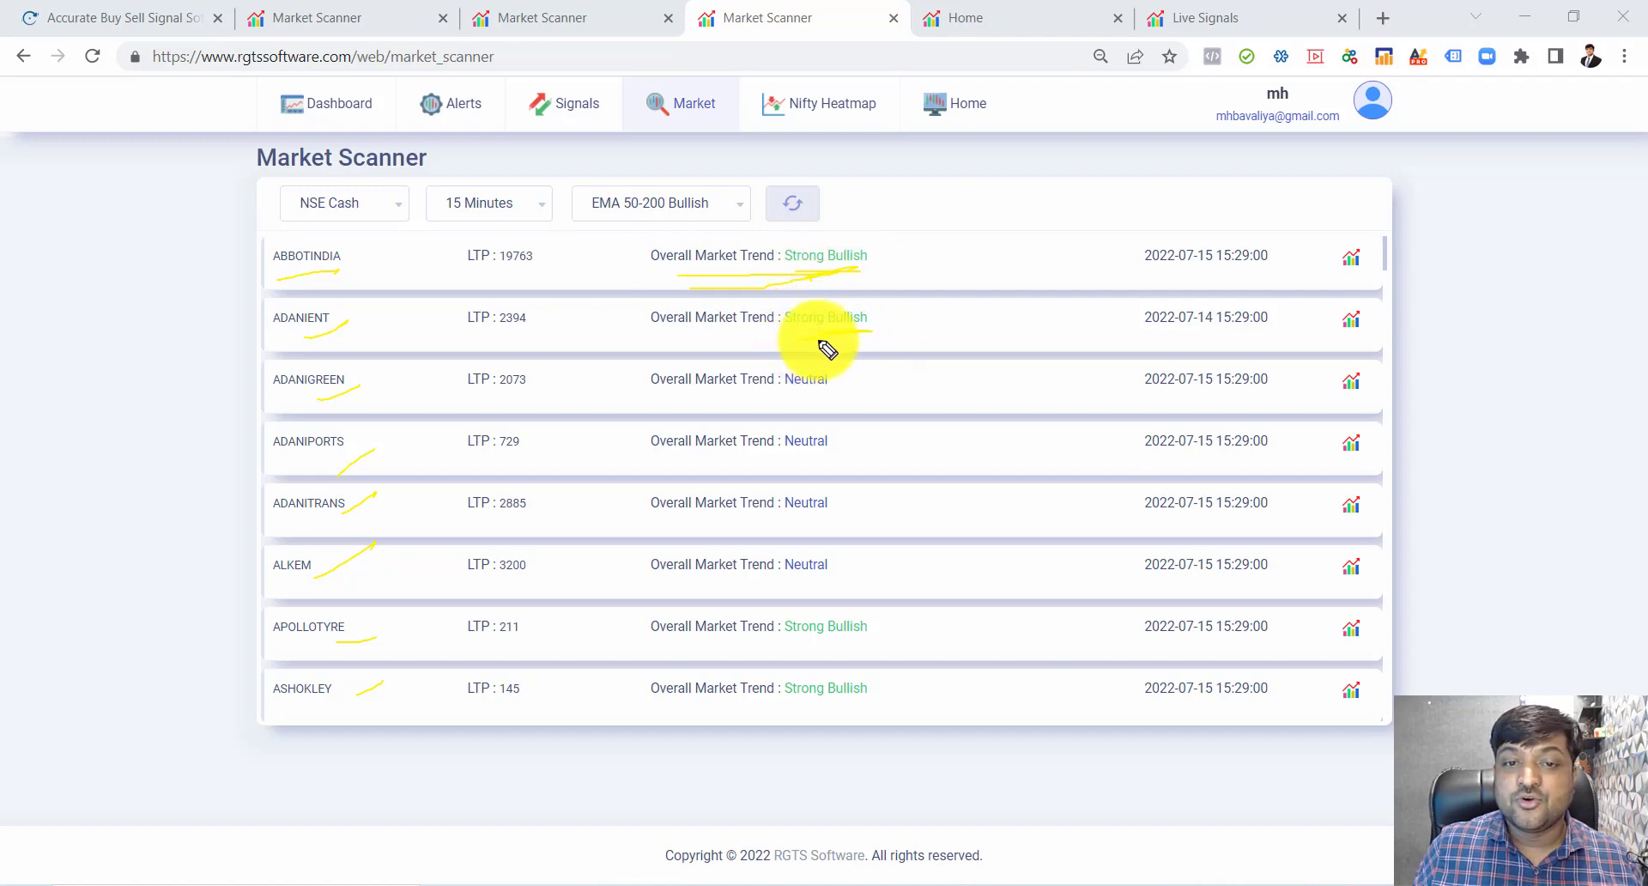
{"action": "left_click_drag", "start_coordinate": [799, 340], "coordinate": [871, 328]}
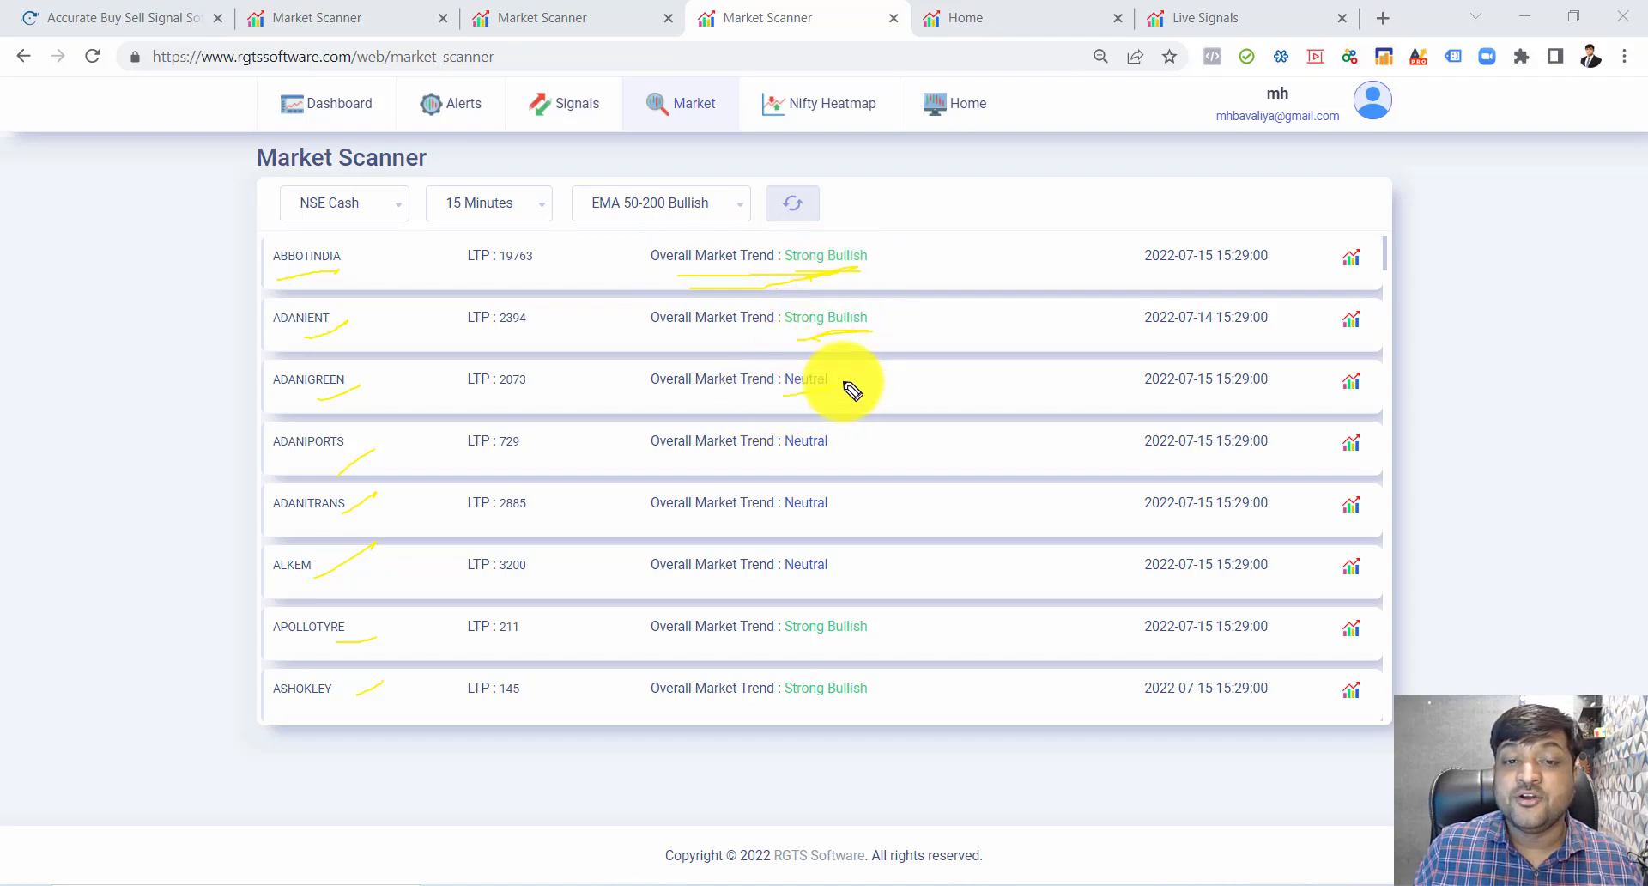
{"action": "left_click_drag", "start_coordinate": [784, 395], "coordinate": [844, 389]}
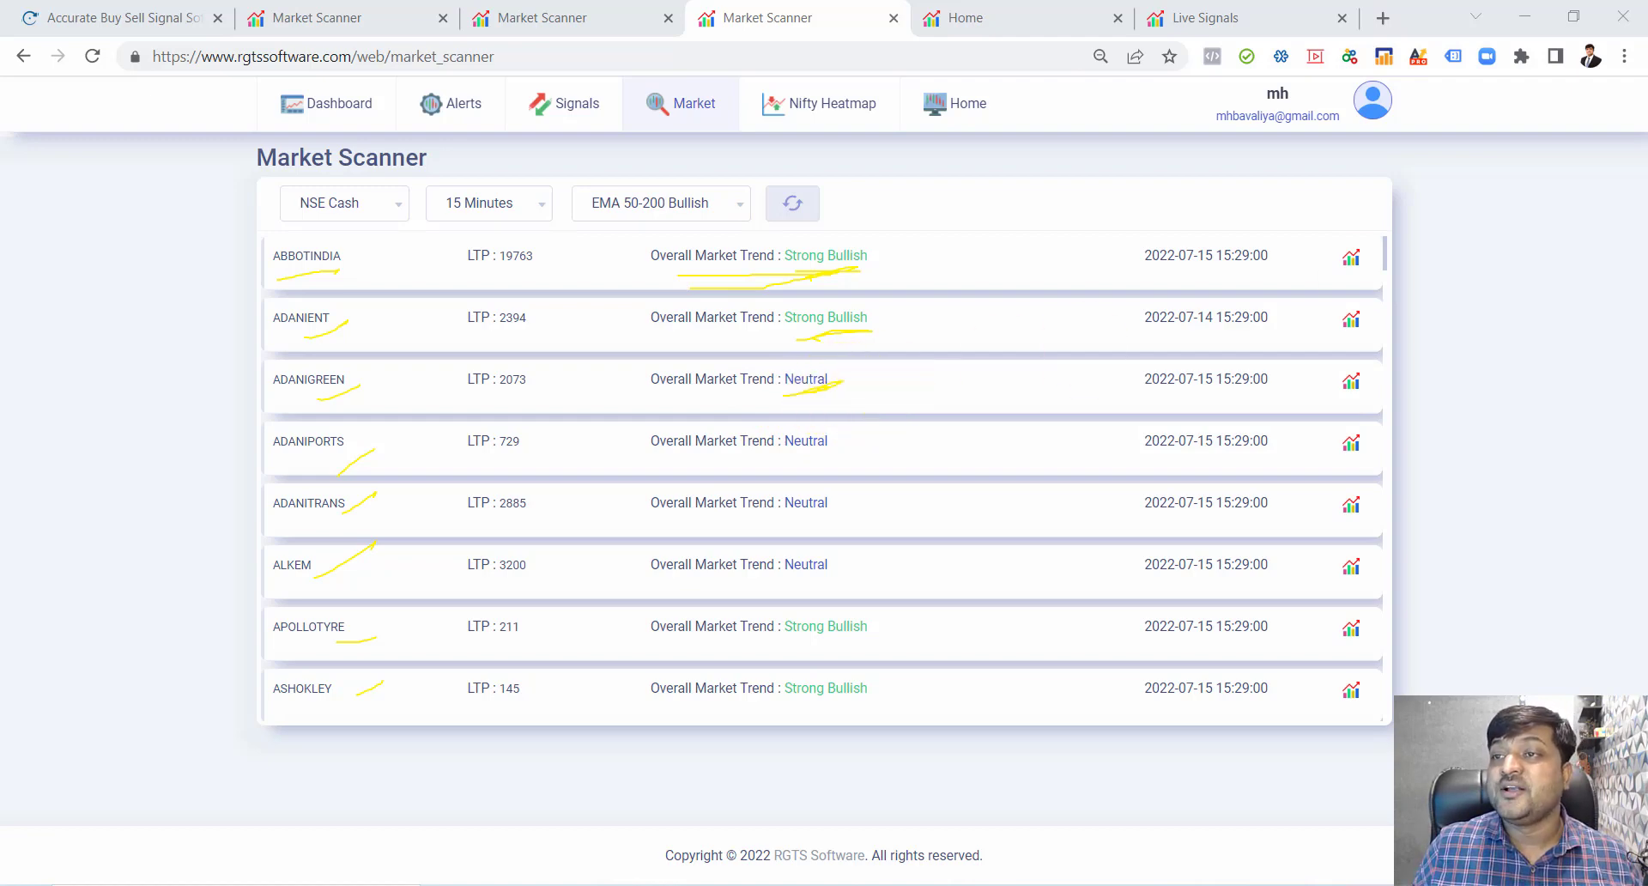
{"action": "key", "text": "e"}
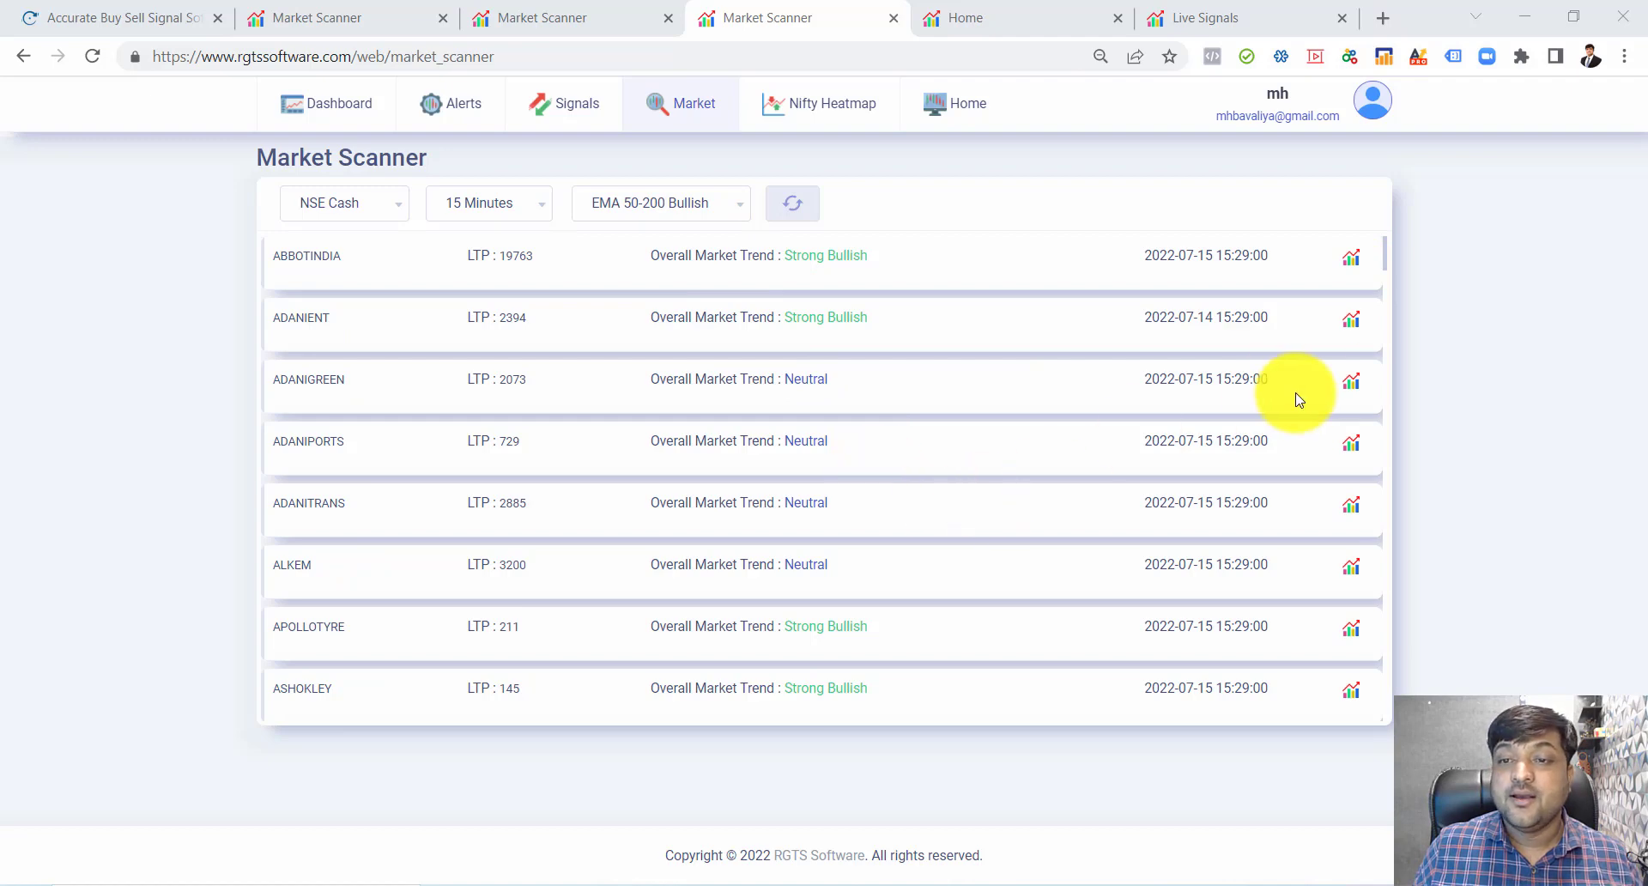
{"action": "key", "text": "Escape"}
- View the ADANIGREEN chart from the scan results and return to the results list
{"action": "left_click", "coordinate": [1358, 391]}
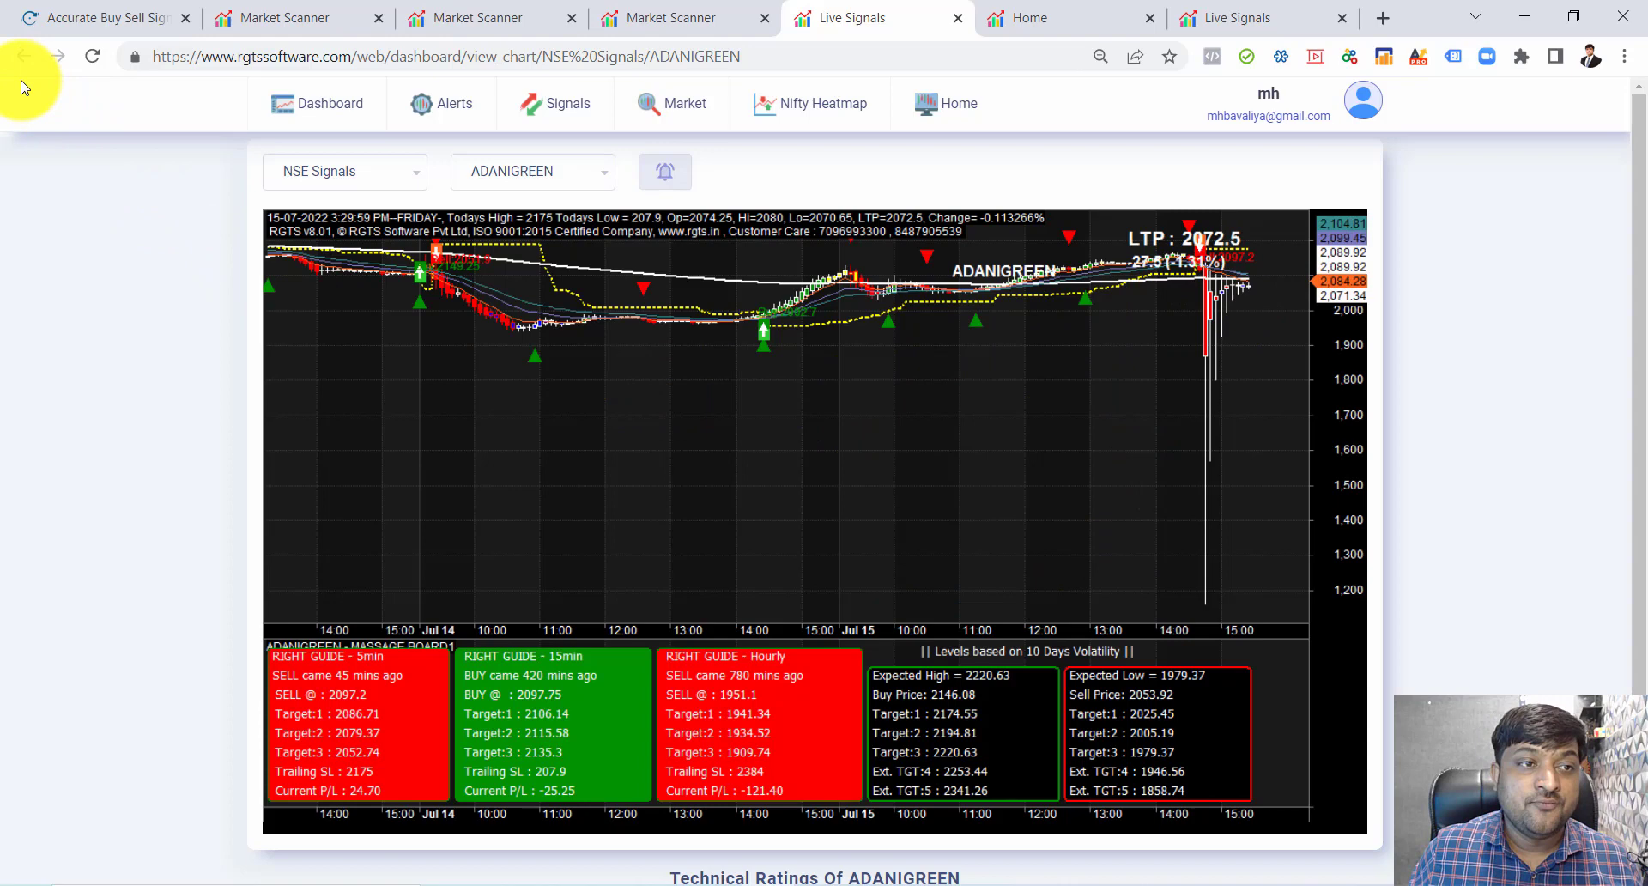
{"action": "left_click", "coordinate": [678, 18]}
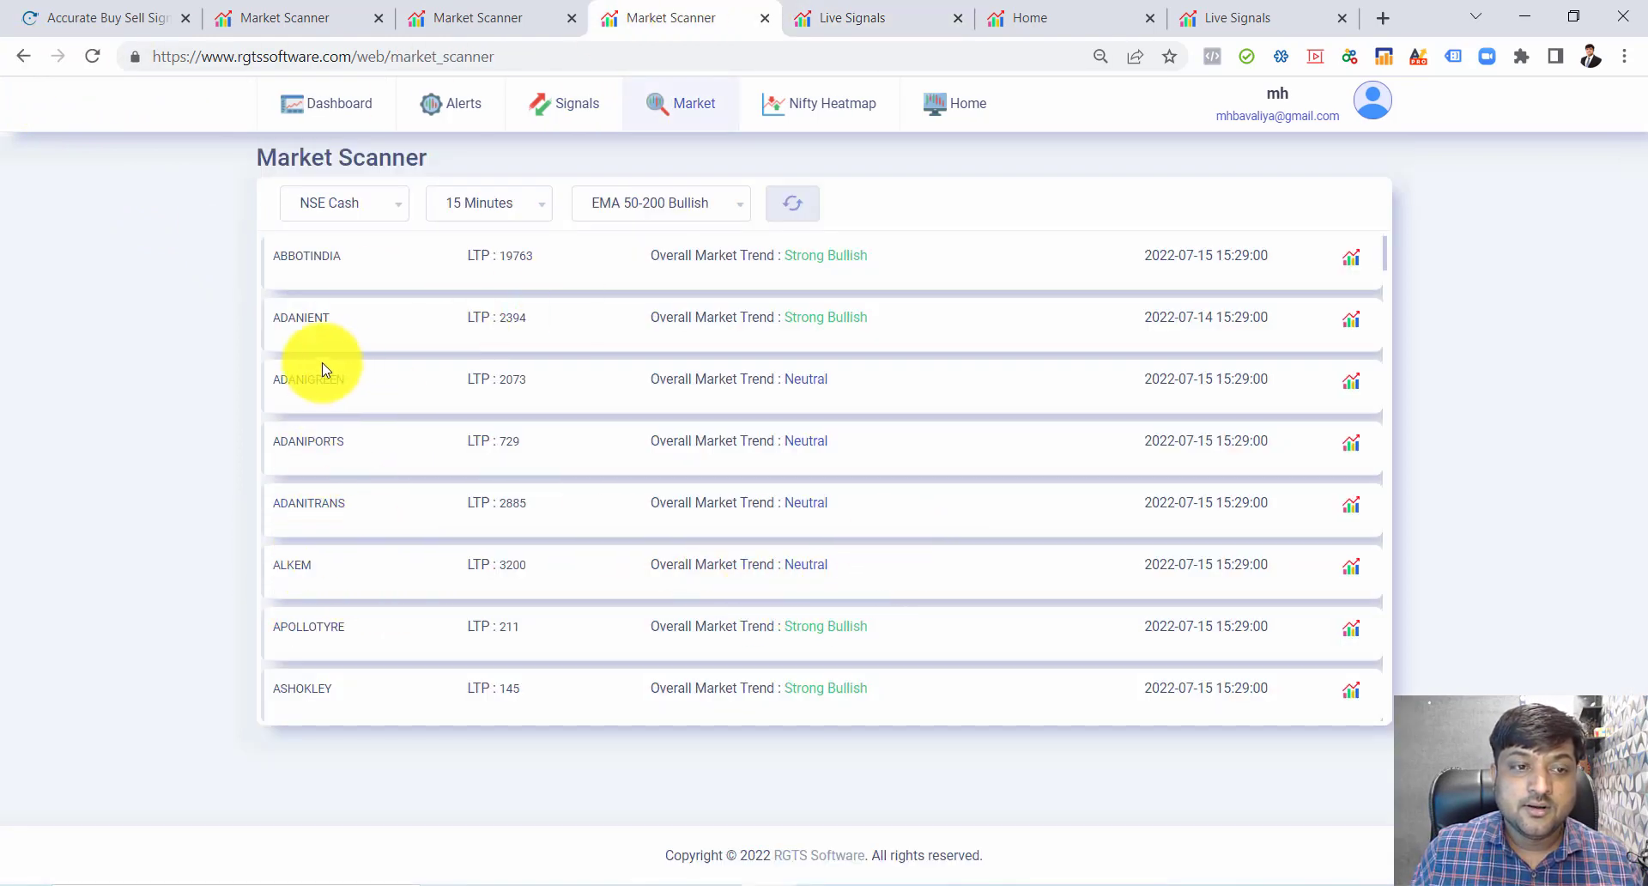
- Open the ADANIENT chart from the scan results and mark the rising moving averages, the long white average and the latest candles
{"action": "left_click", "coordinate": [1351, 324]}
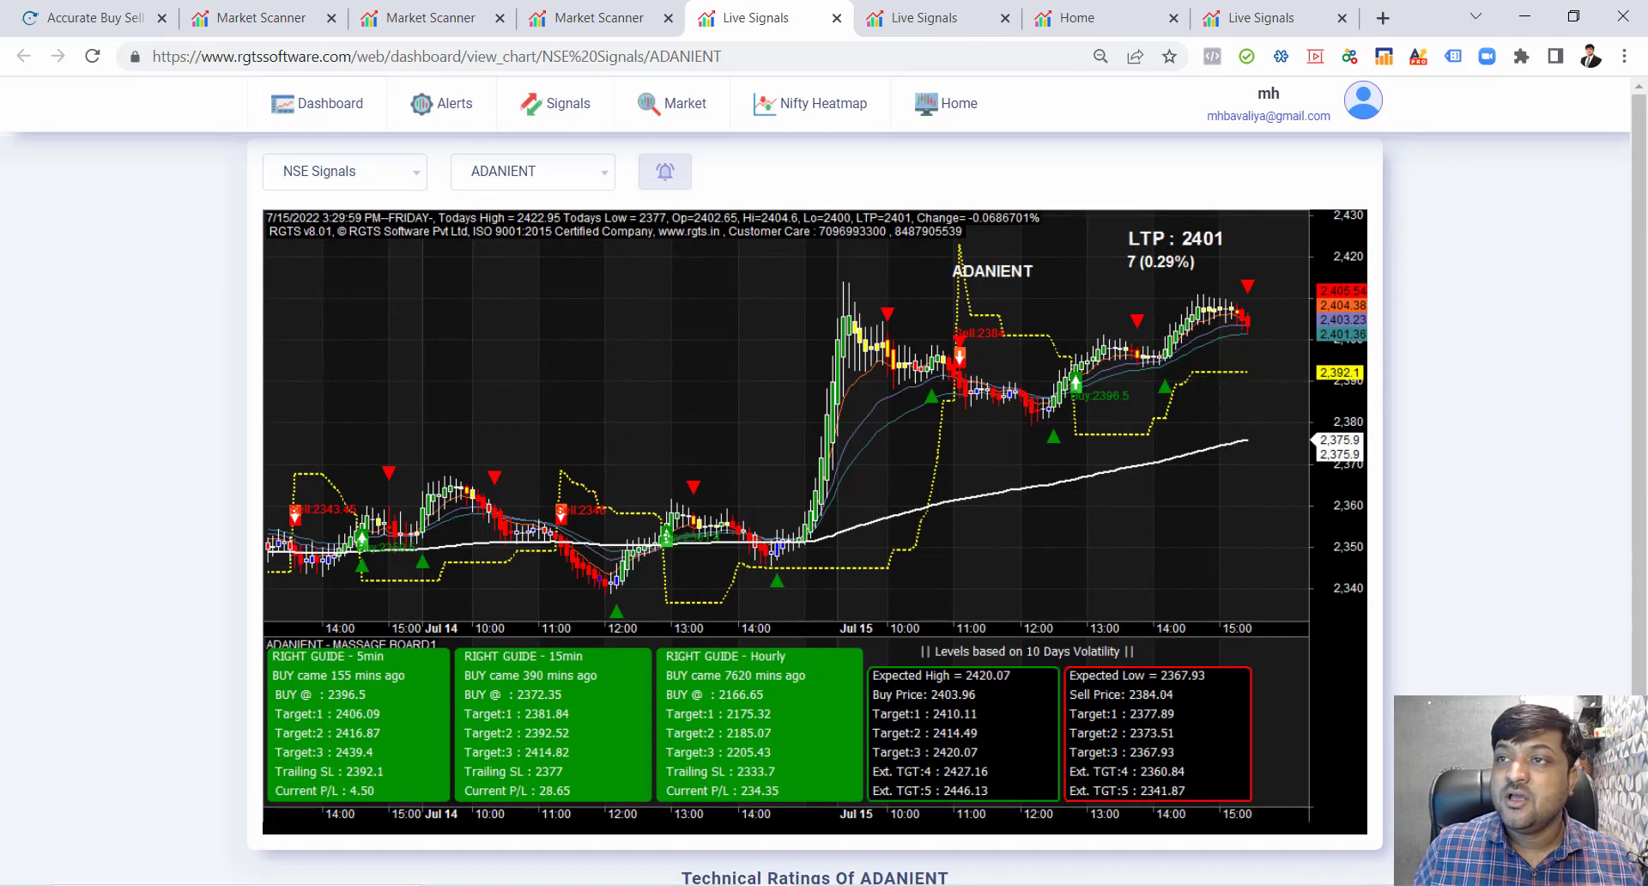
{"action": "left_click_drag", "start_coordinate": [1105, 413], "coordinate": [1236, 341]}
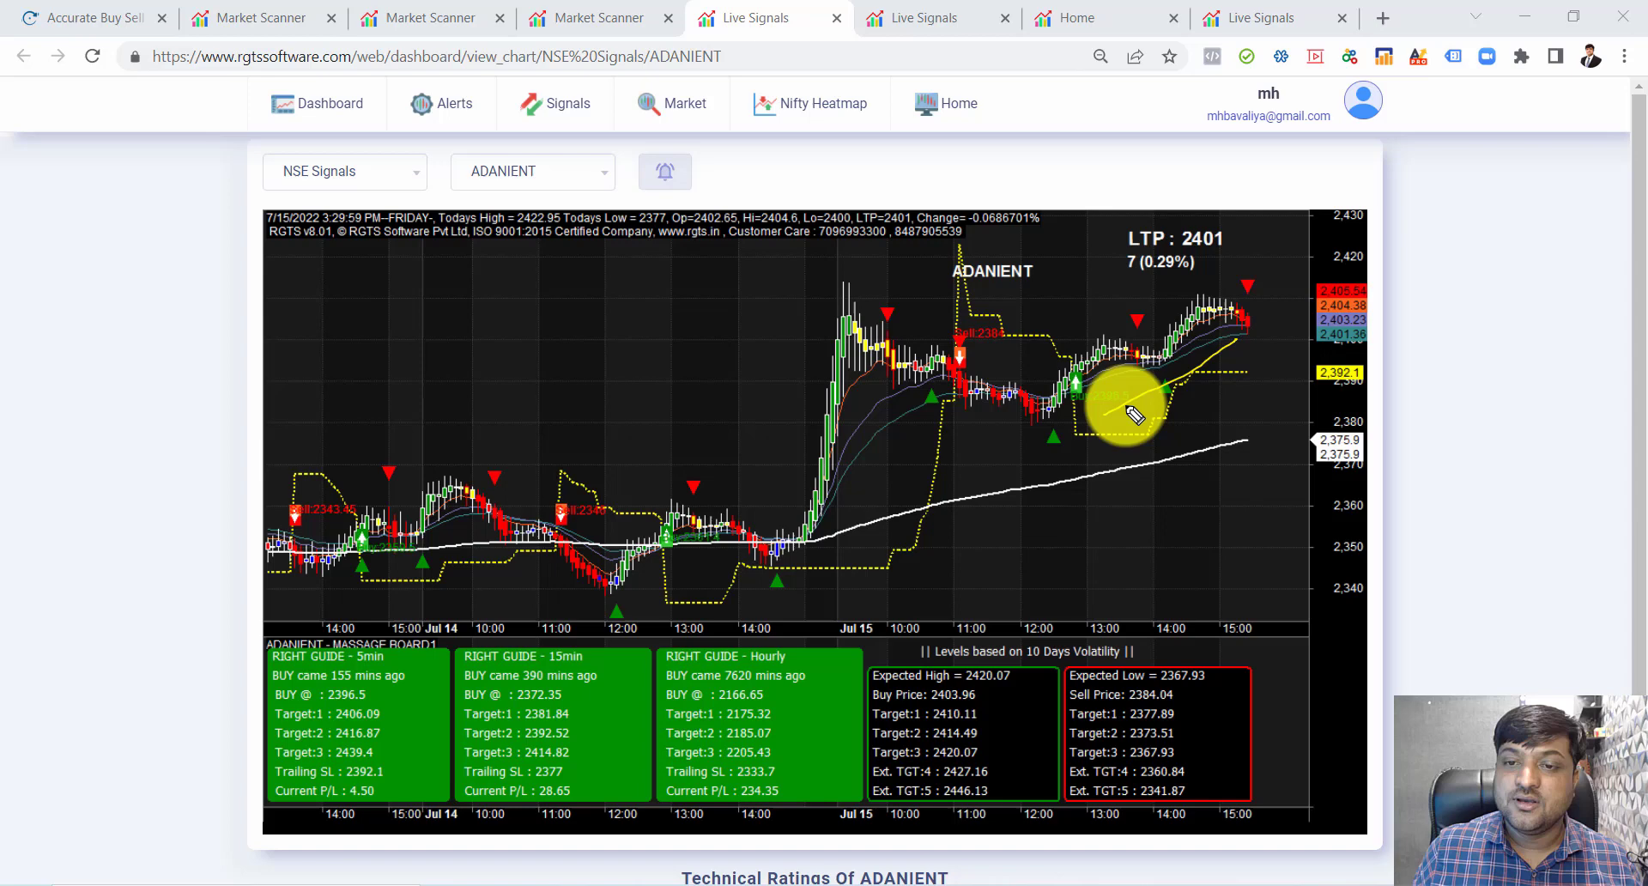
{"action": "mouse_move", "coordinate": [1134, 415]}
{"action": "left_mouse_down"}
{"action": "mouse_move", "coordinate": [1243, 301]}
{"action": "mouse_move", "coordinate": [1255, 324]}
{"action": "left_mouse_up"}
{"action": "left_click_drag", "start_coordinate": [1227, 440], "coordinate": [1271, 415]}
{"action": "left_click_drag", "start_coordinate": [1270, 336], "coordinate": [1276, 371]}
{"action": "mouse_move", "coordinate": [1278, 312]}
{"action": "left_mouse_down"}
{"action": "mouse_move", "coordinate": [1283, 332]}
{"action": "mouse_move", "coordinate": [1284, 309]}
{"action": "left_mouse_up"}
{"action": "left_click_drag", "start_coordinate": [1268, 366], "coordinate": [1276, 371]}
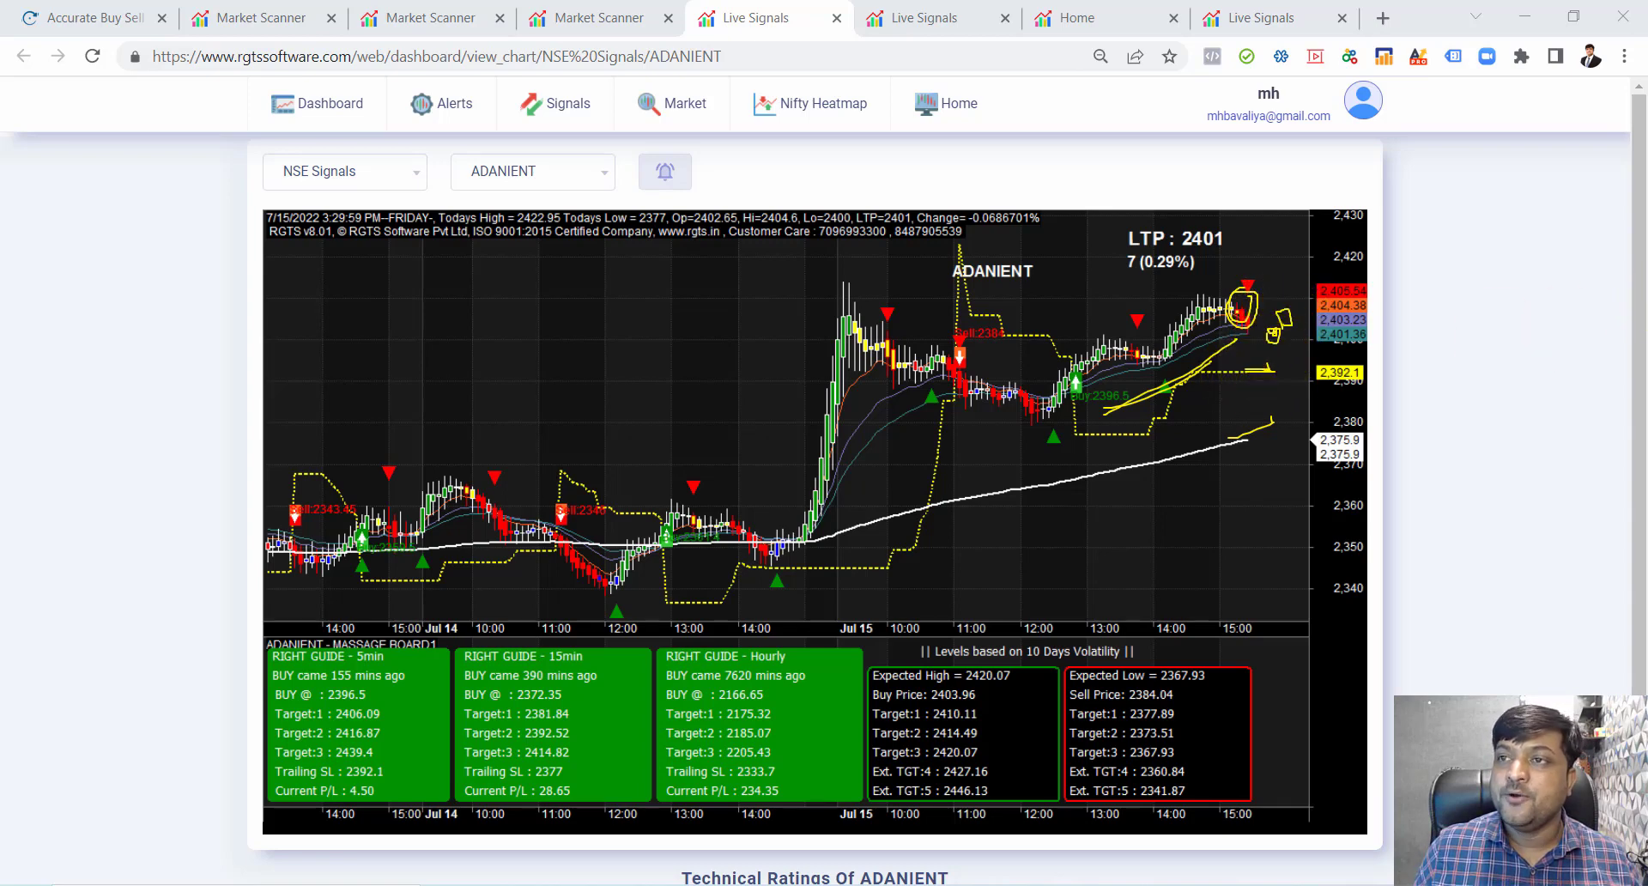
{"action": "mouse_move", "coordinate": [1269, 341]}
{"action": "left_mouse_down"}
{"action": "mouse_move", "coordinate": [1287, 301]}
{"action": "mouse_move", "coordinate": [1264, 314]}
{"action": "mouse_move", "coordinate": [1279, 330]}
{"action": "mouse_move", "coordinate": [1276, 418]}
{"action": "mouse_move", "coordinate": [1206, 357]}
{"action": "mouse_move", "coordinate": [1350, 301]}
{"action": "left_mouse_up"}
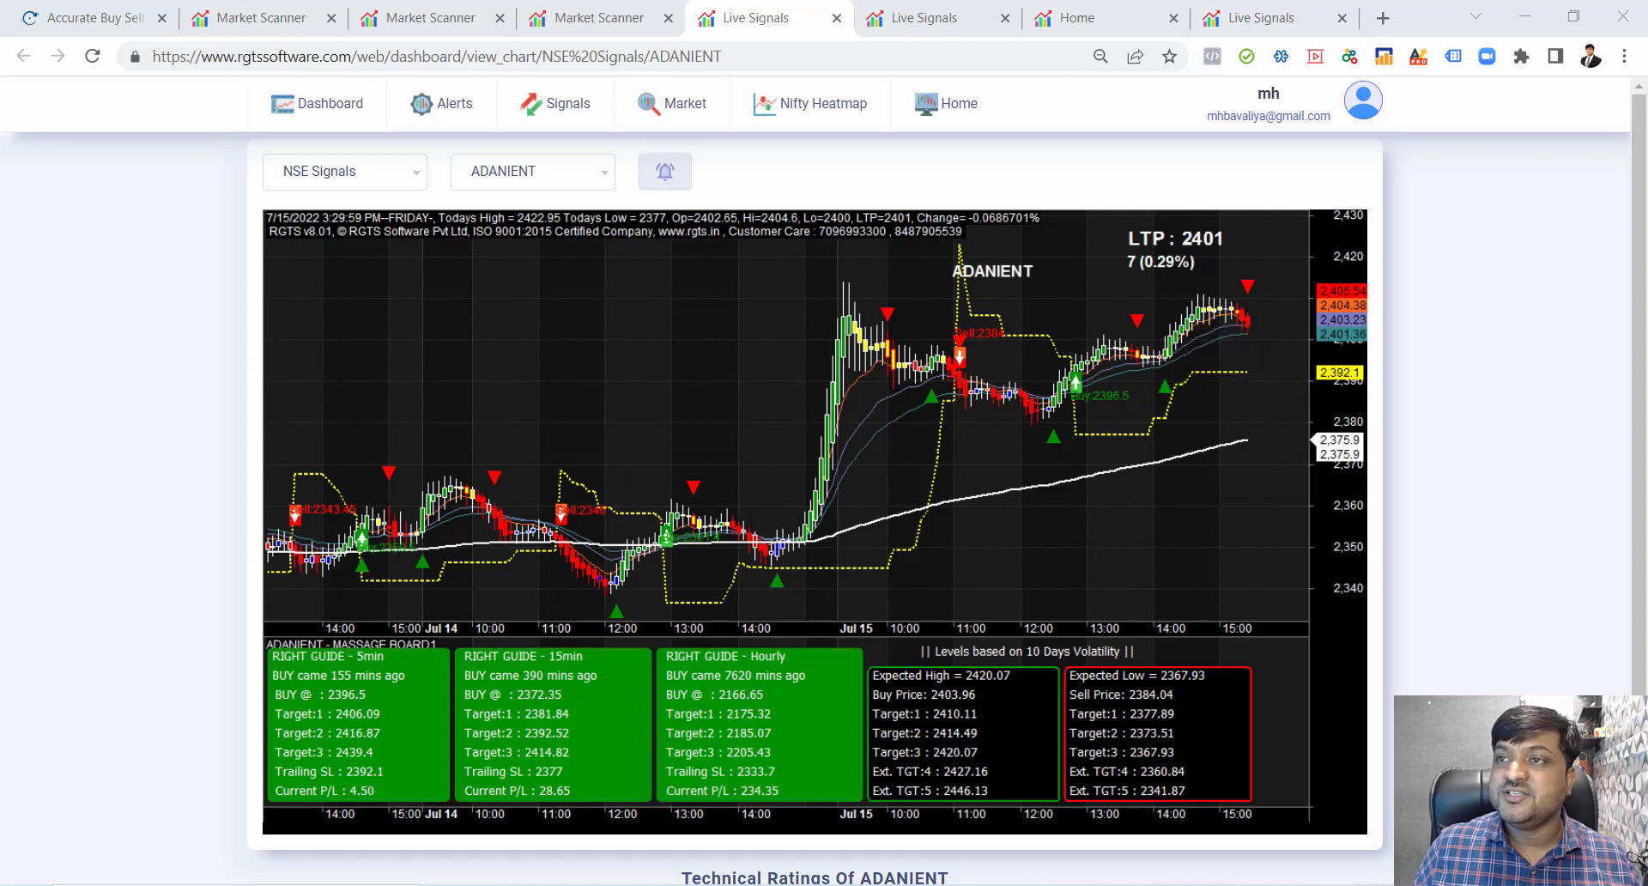
- Underline the 5min, 15min and Hourly signal headings below the ADANIENT chart, and return to the Market Scanner with the markings cleared
{"action": "left_click_drag", "start_coordinate": [365, 665], "coordinate": [402, 651]}
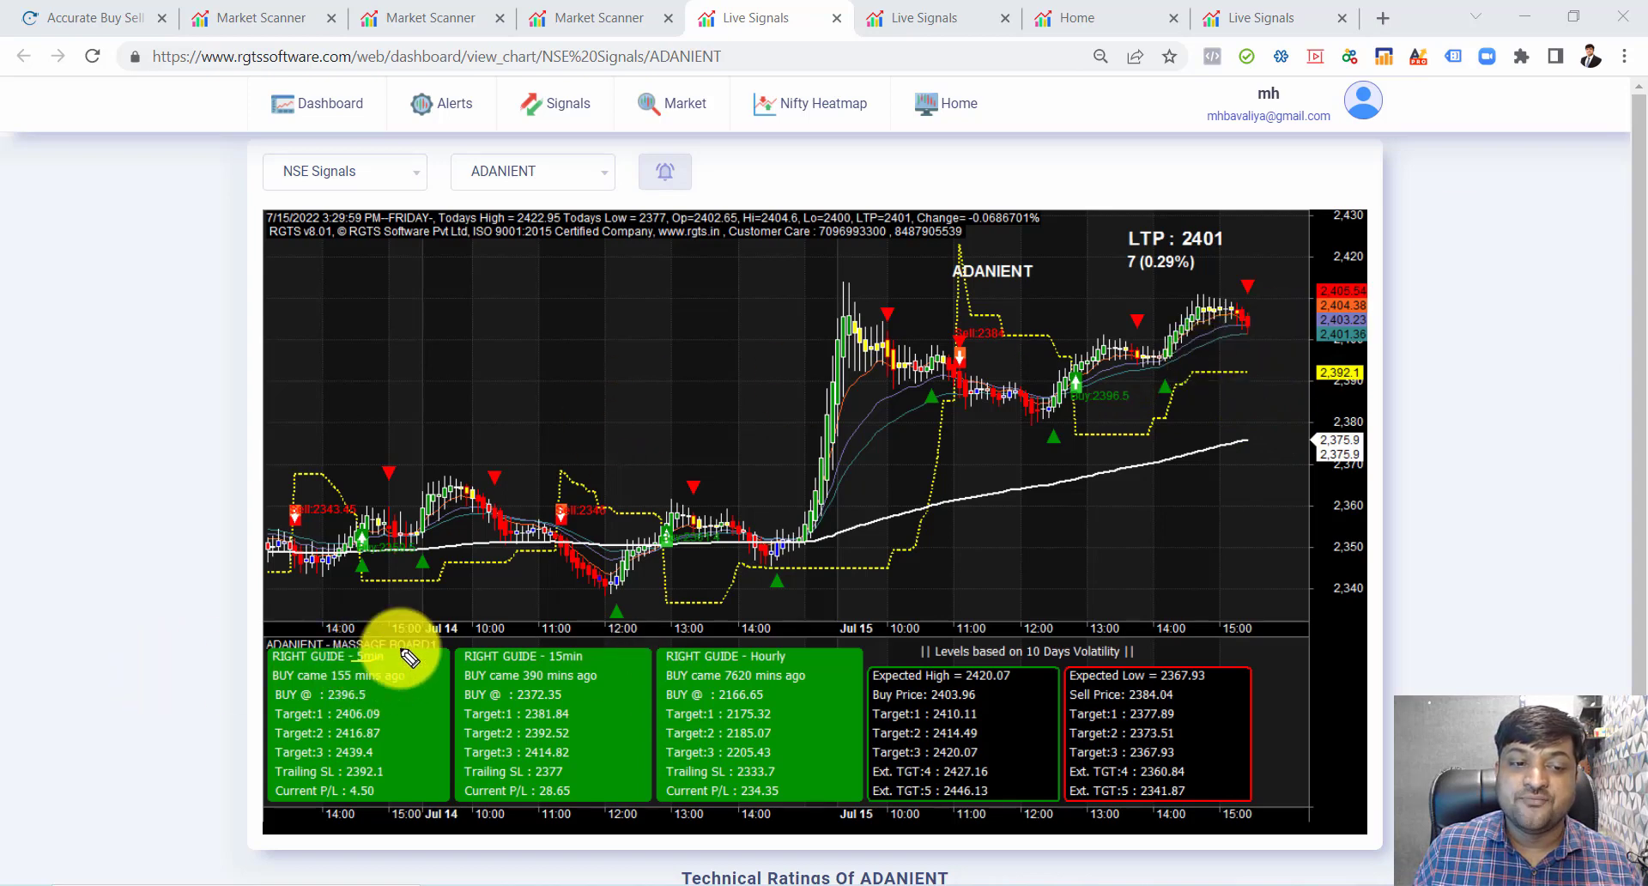
{"action": "left_click_drag", "start_coordinate": [549, 662], "coordinate": [600, 657]}
{"action": "left_click_drag", "start_coordinate": [749, 663], "coordinate": [832, 657]}
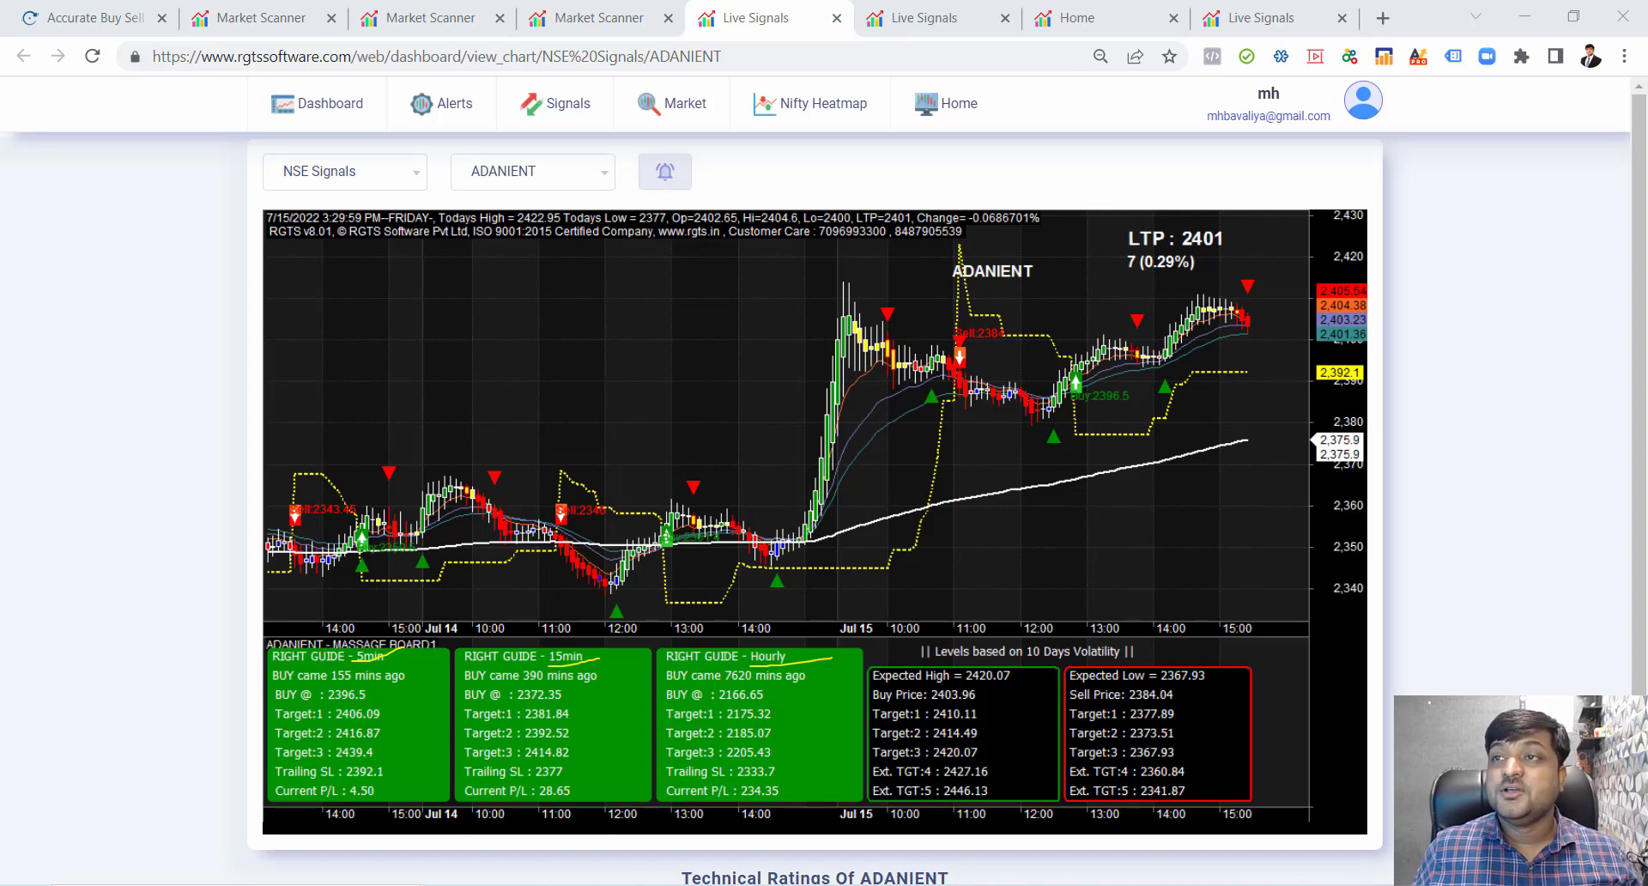
{"action": "left_click", "coordinate": [672, 104]}
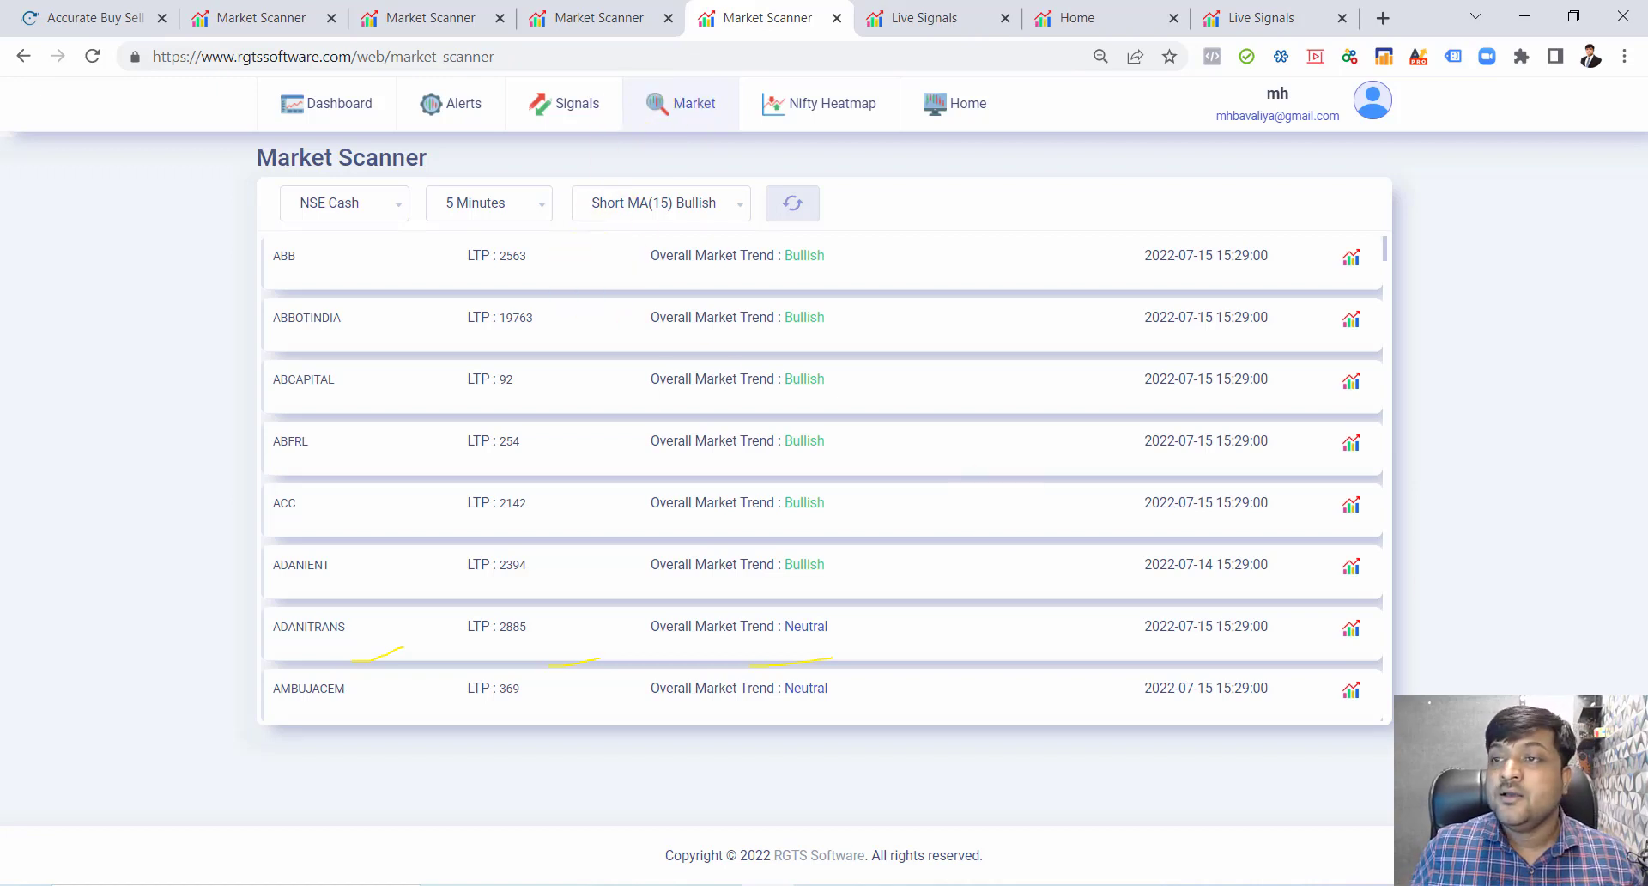
{"action": "key", "text": "Escape"}
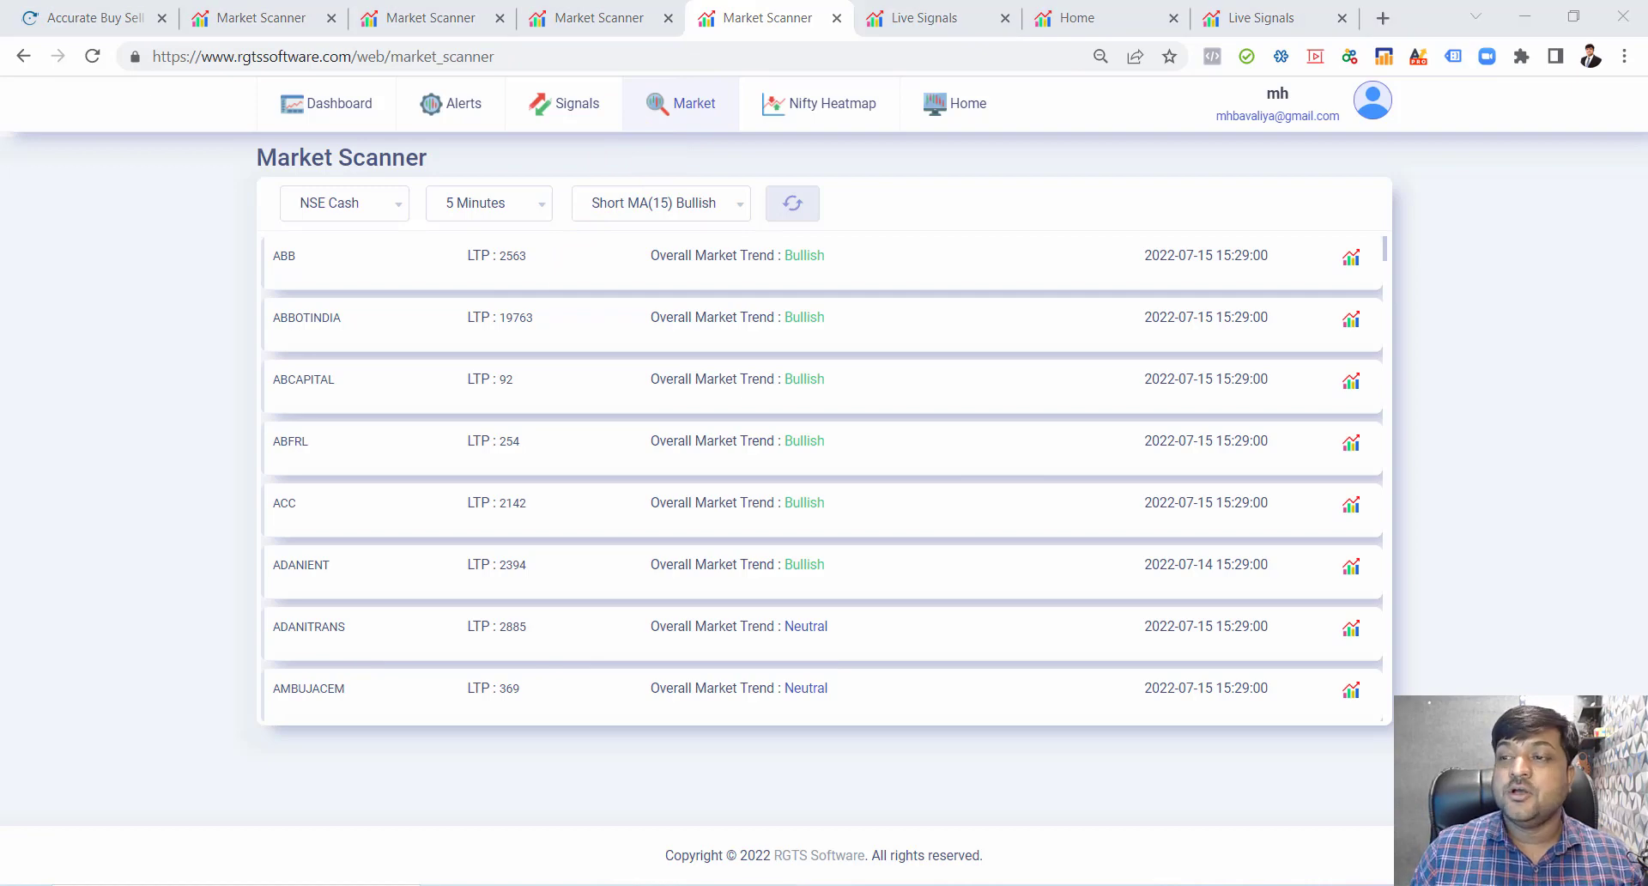